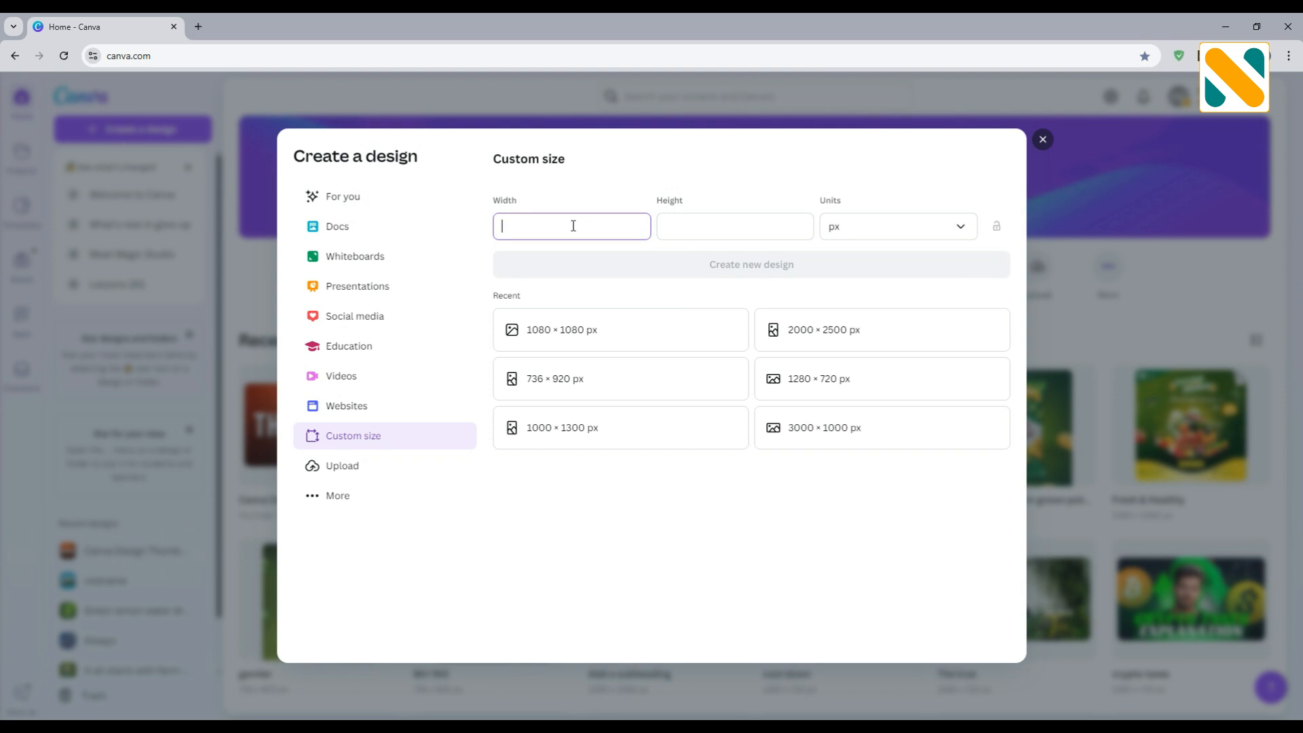
- Create a new custom-size design of 1080 × 1080 px
click(682, 225)
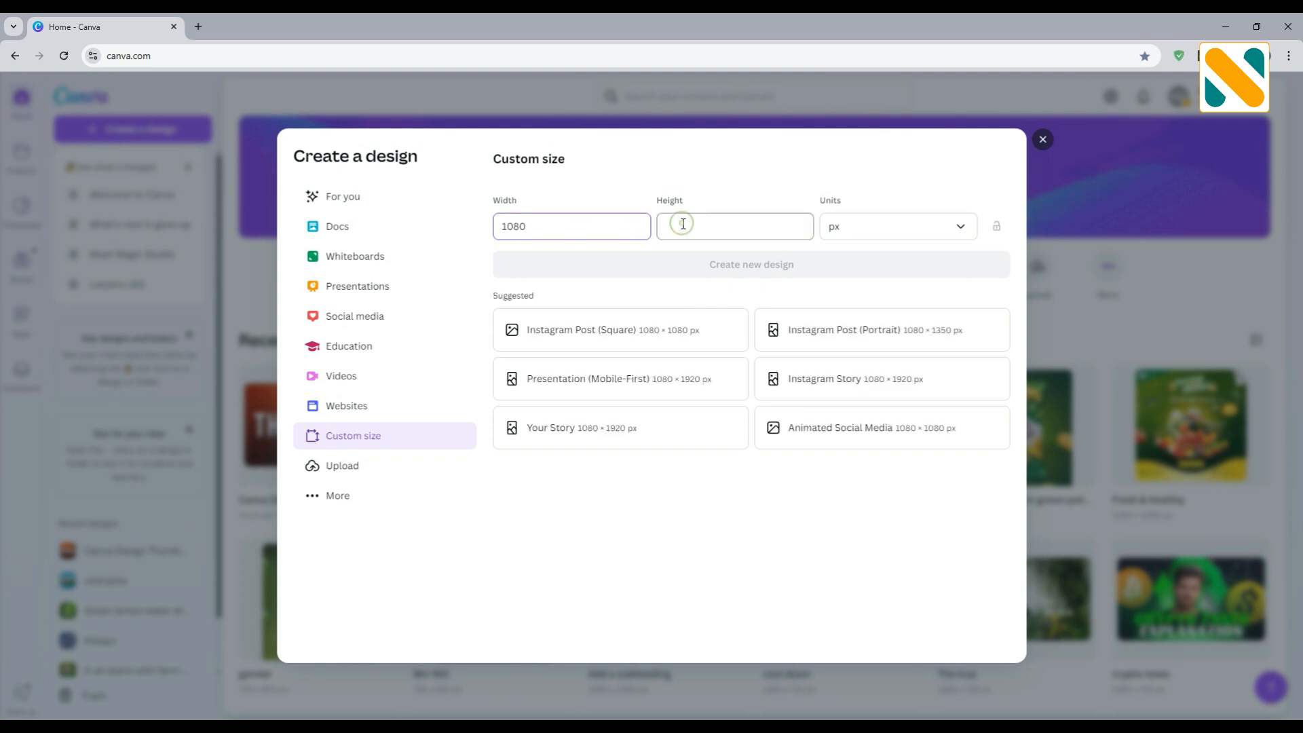
text(1080)
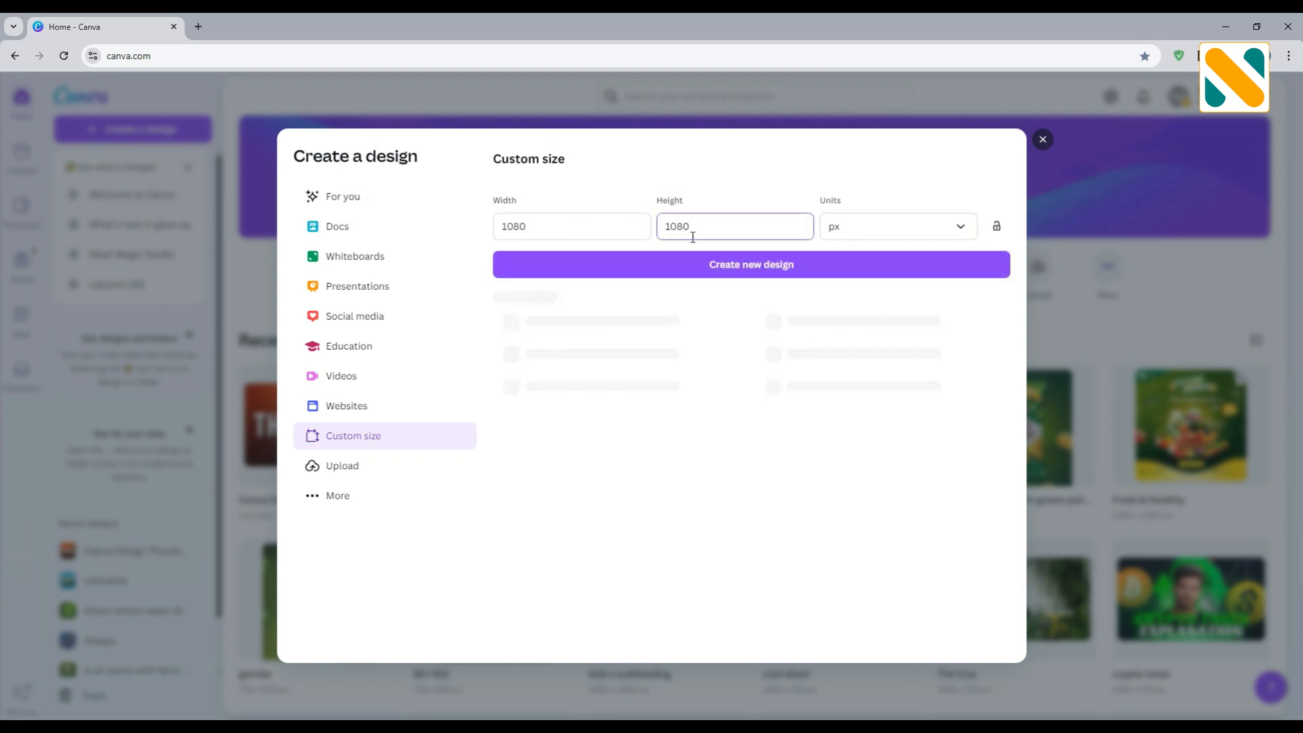
click(705, 270)
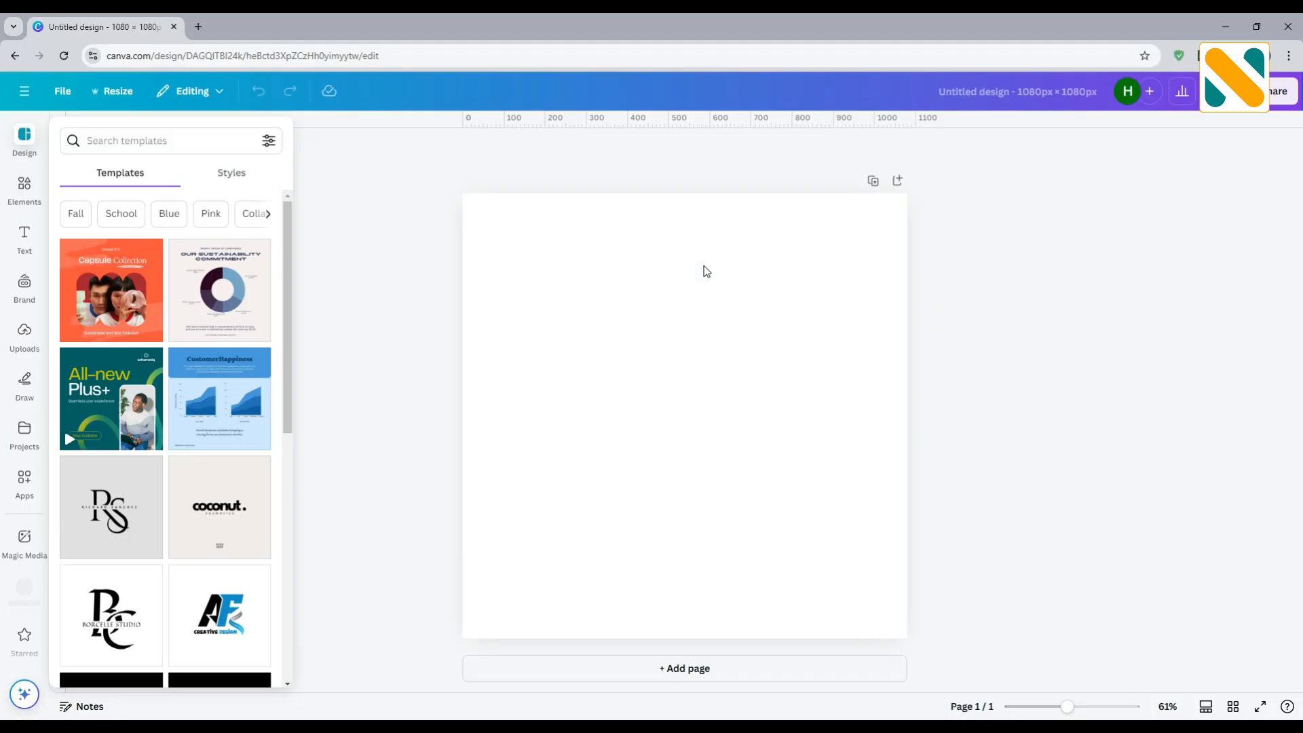
click(705, 270)
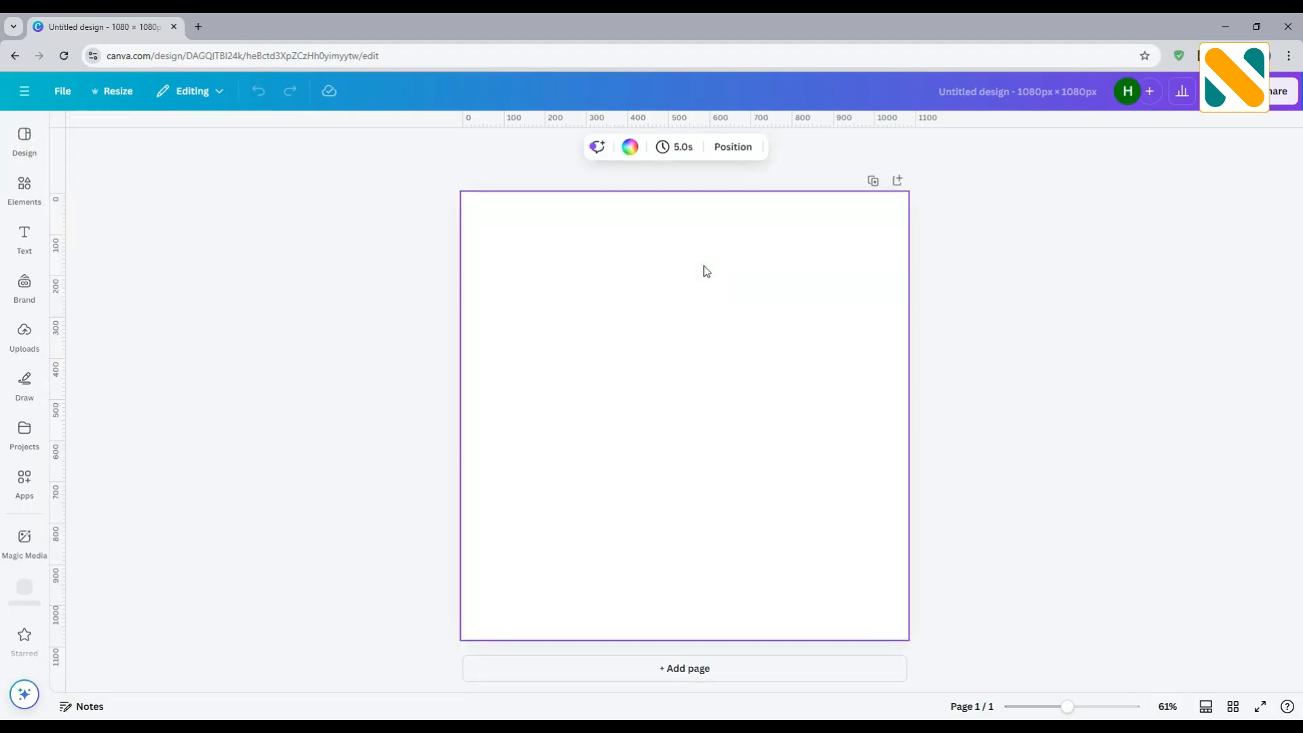
- Add the misty forest photo from a "jungle" photo search and set it as the page background
click(25, 188)
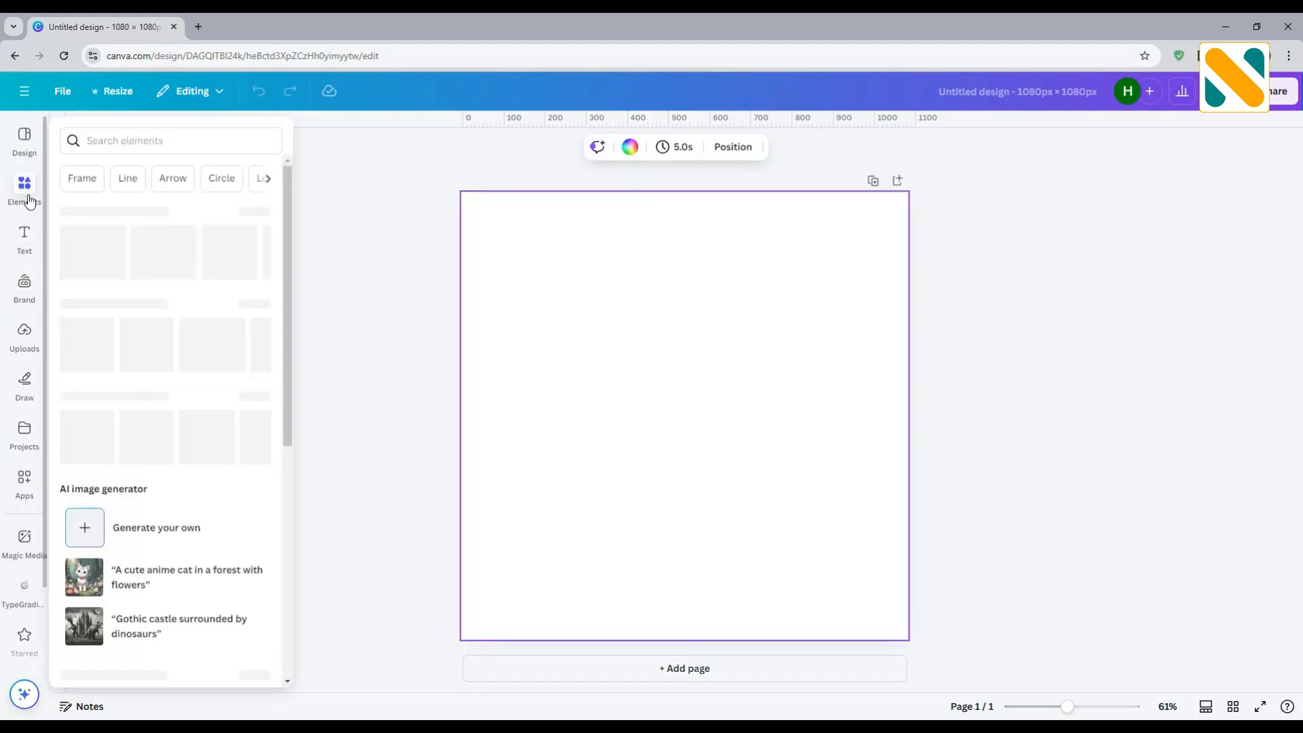
click(143, 136)
text(jungle)
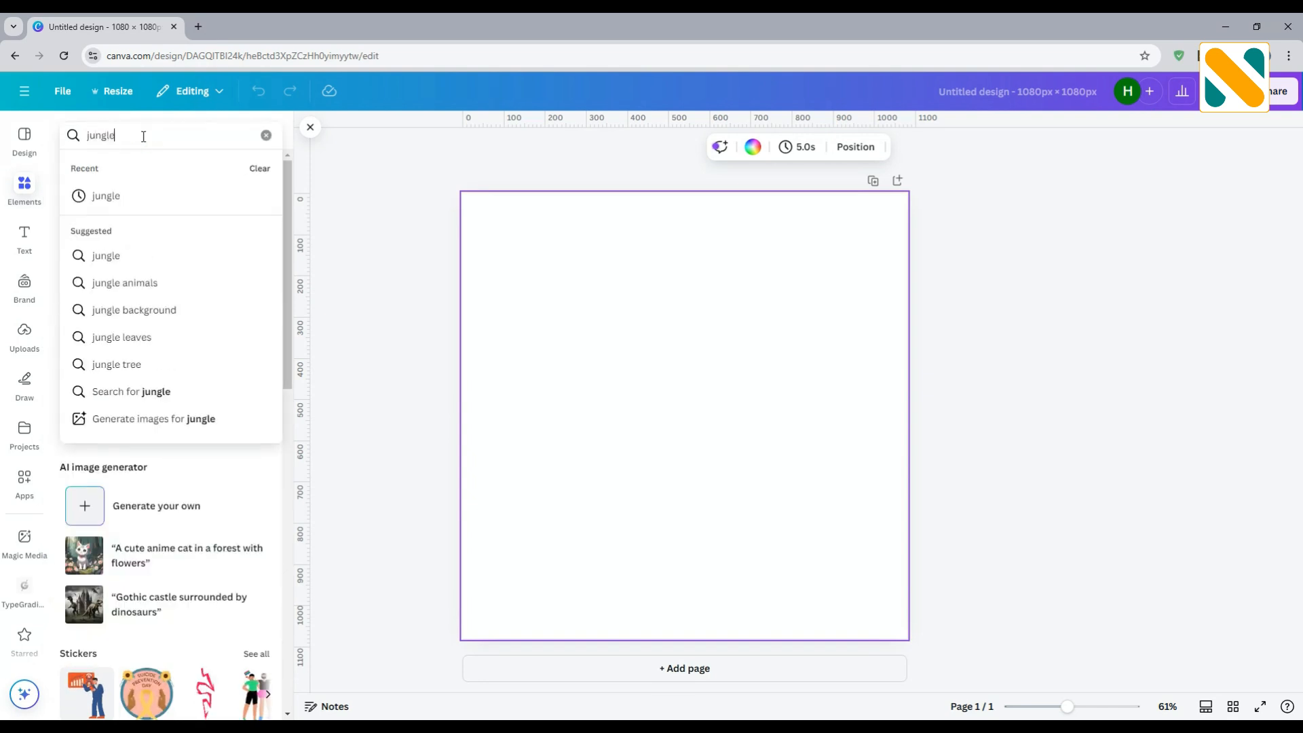
key(Return)
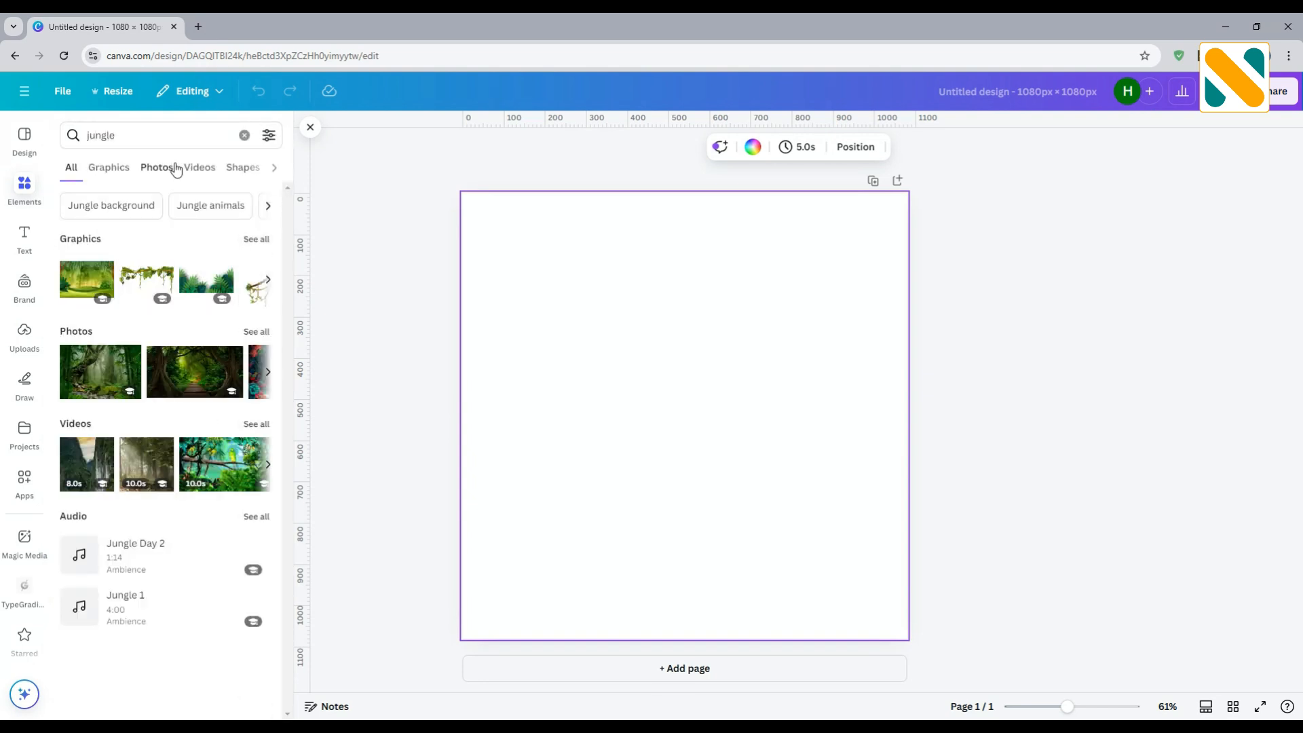
click(173, 168)
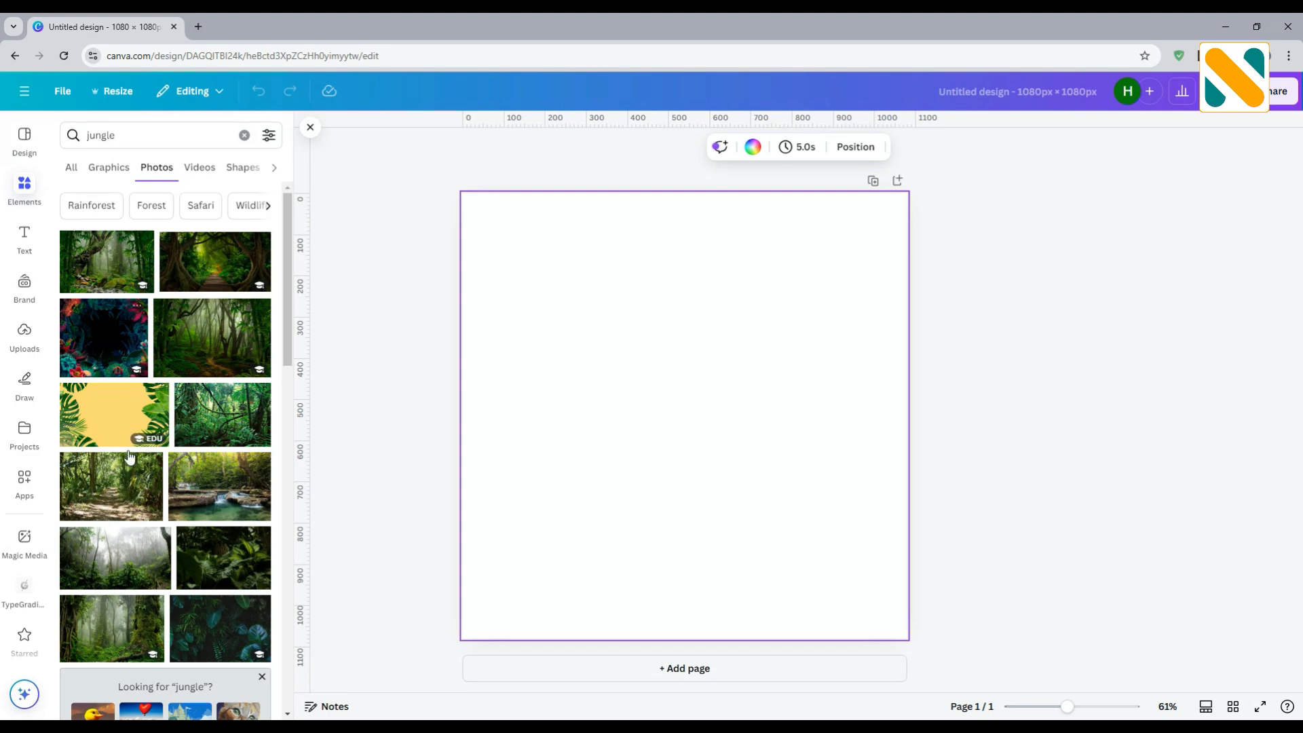
click(115, 561)
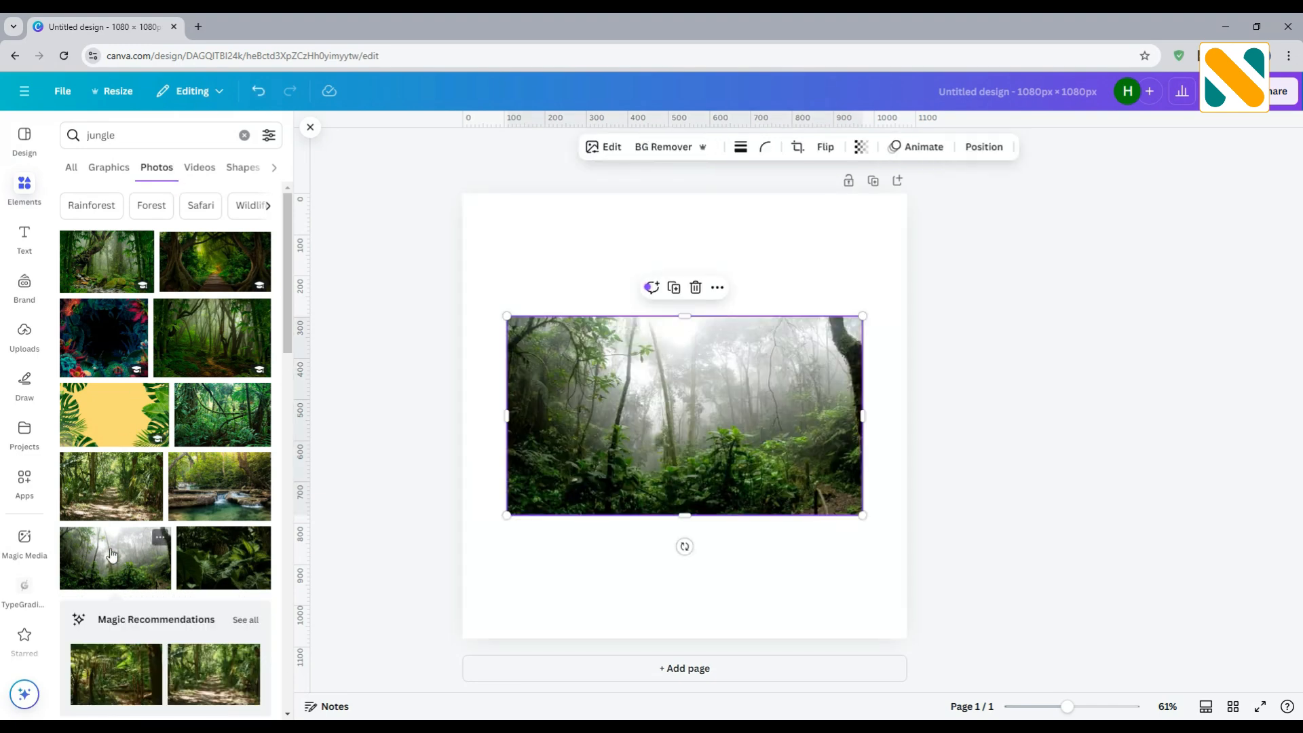
click(718, 290)
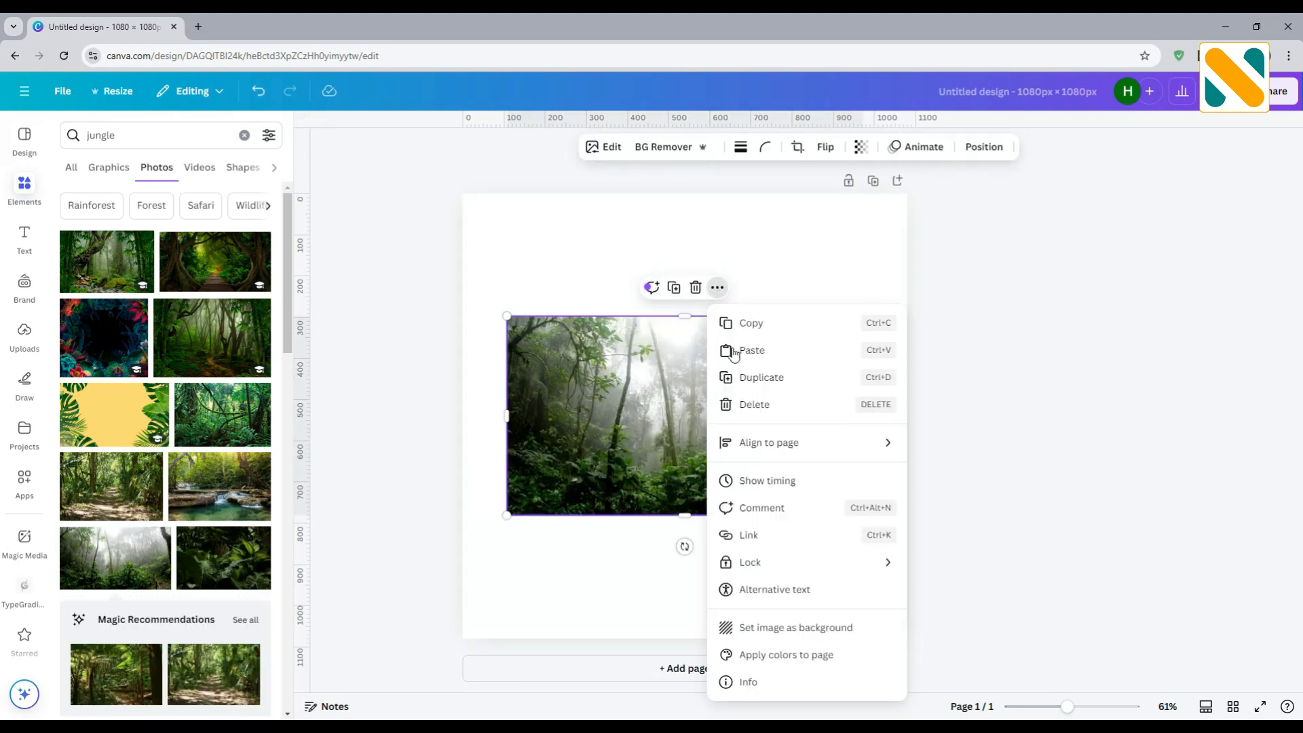
click(780, 631)
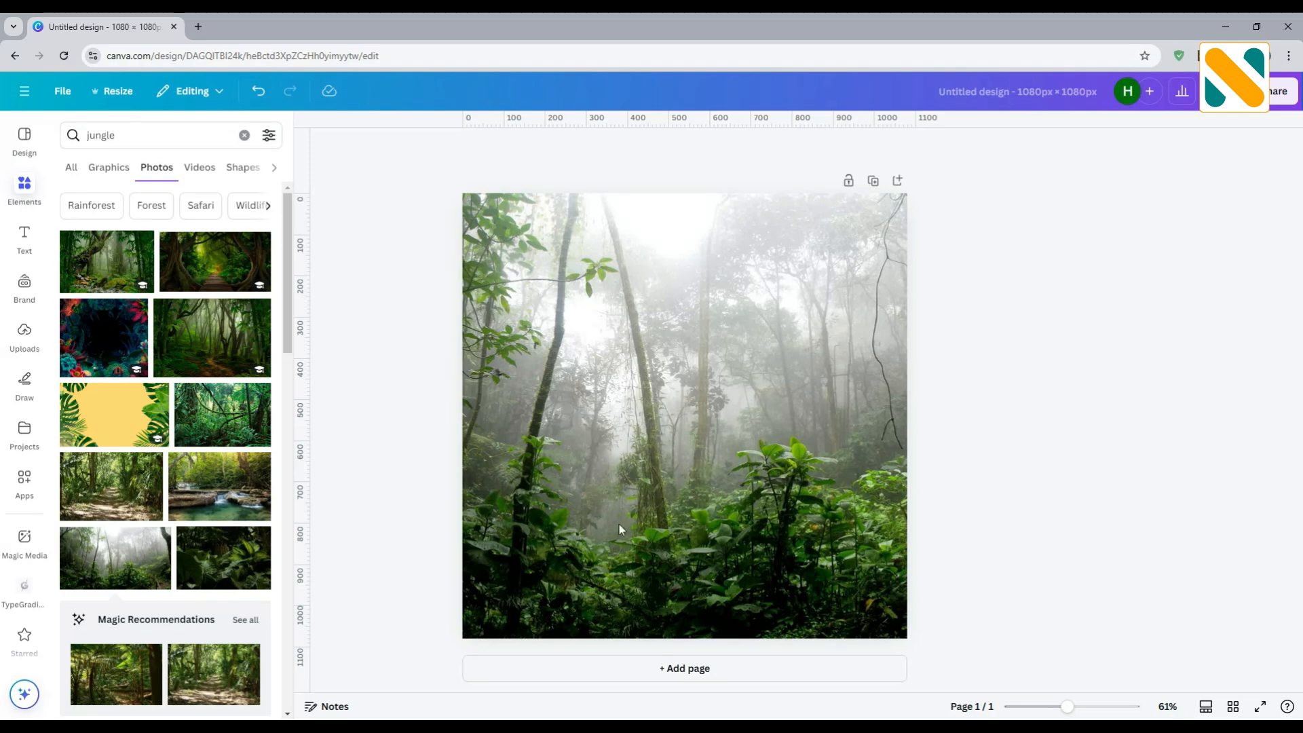
- Add the moss-covered rock from a "stone" photo search, crop off its lower shadow area and place it over the lower foliage
click(121, 136)
text(st)
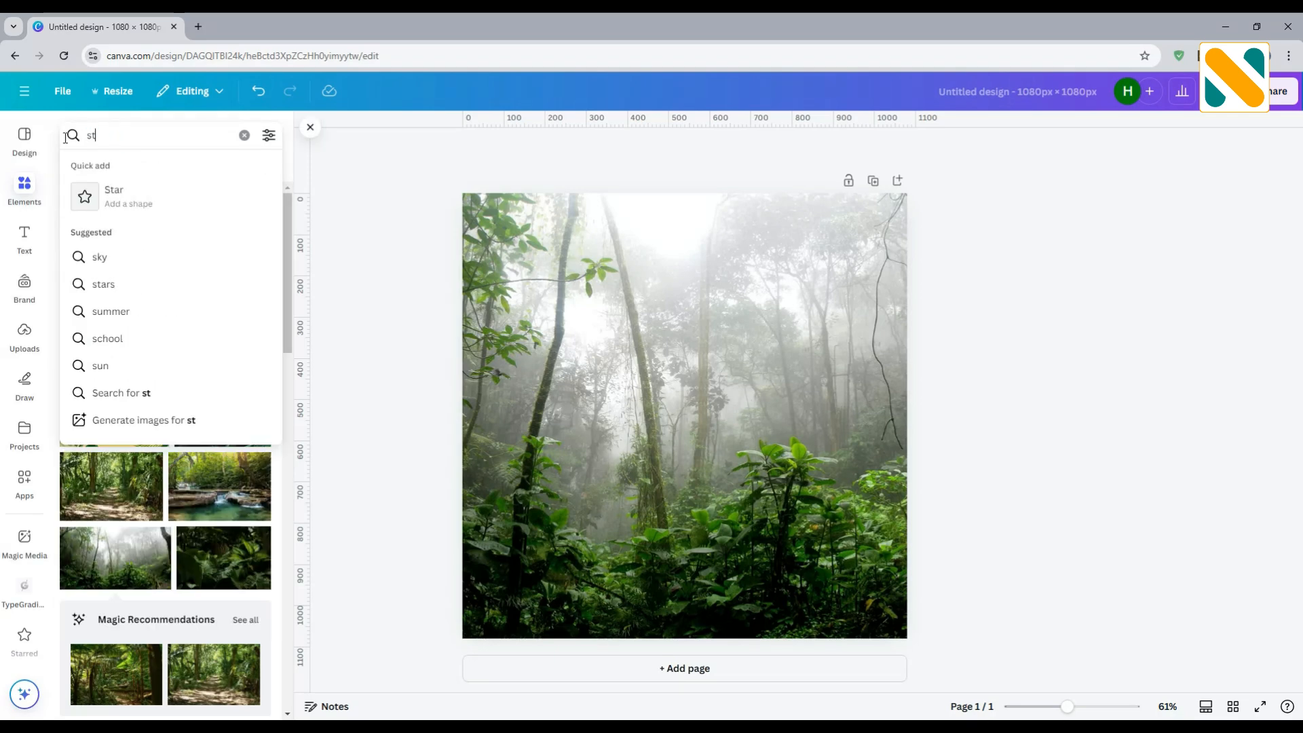
text(one)
key(Return)
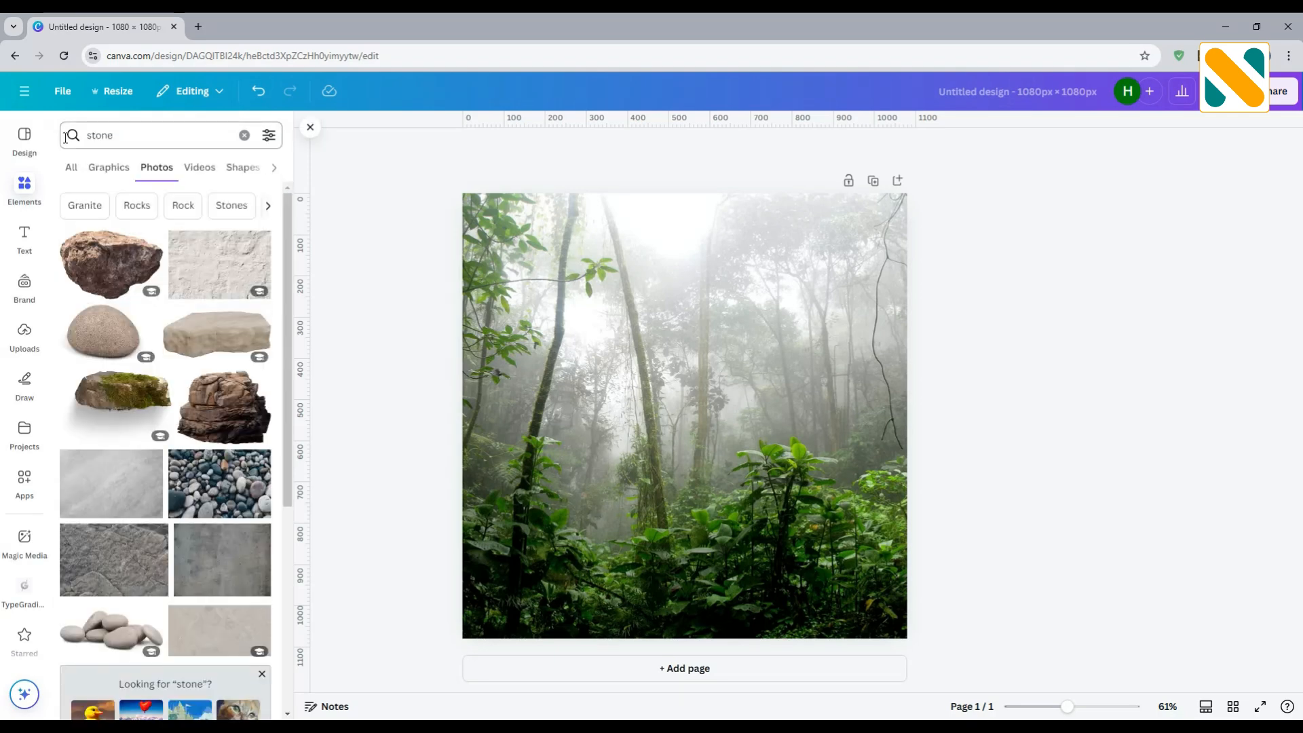
click(121, 388)
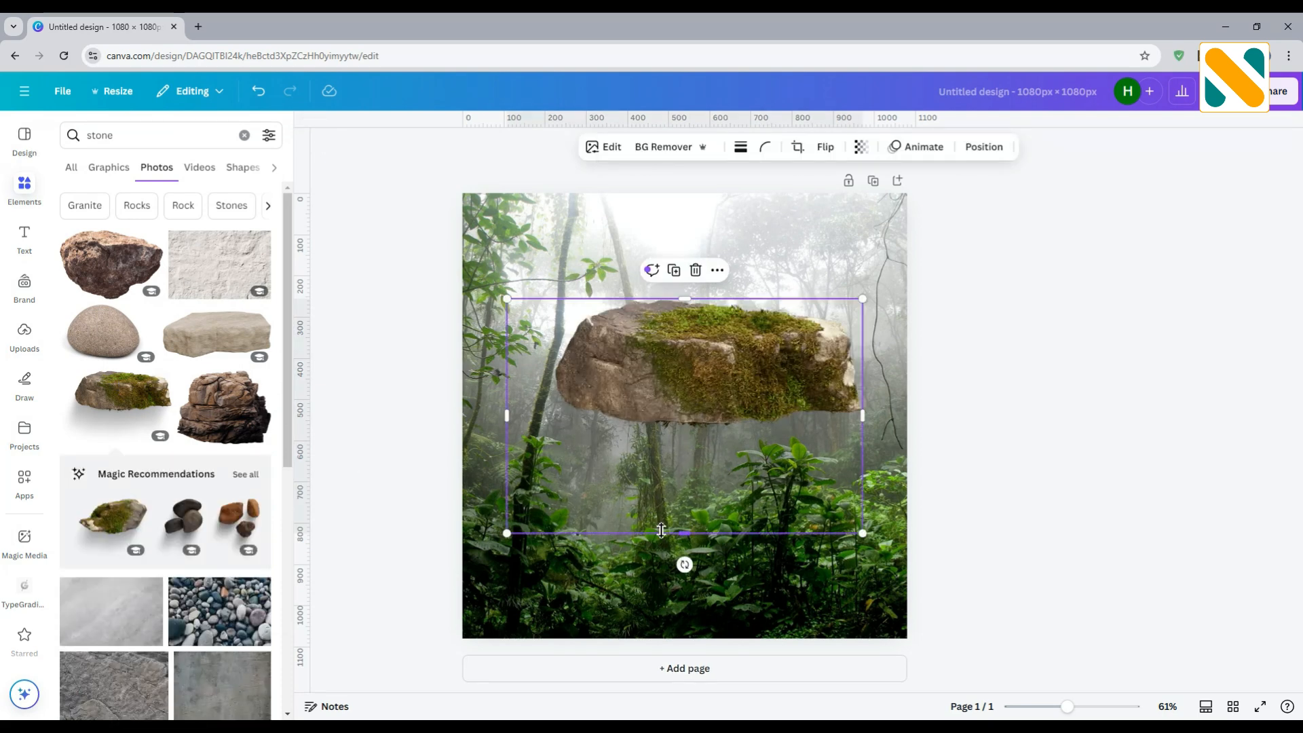
drag(661, 530, 618, 565)
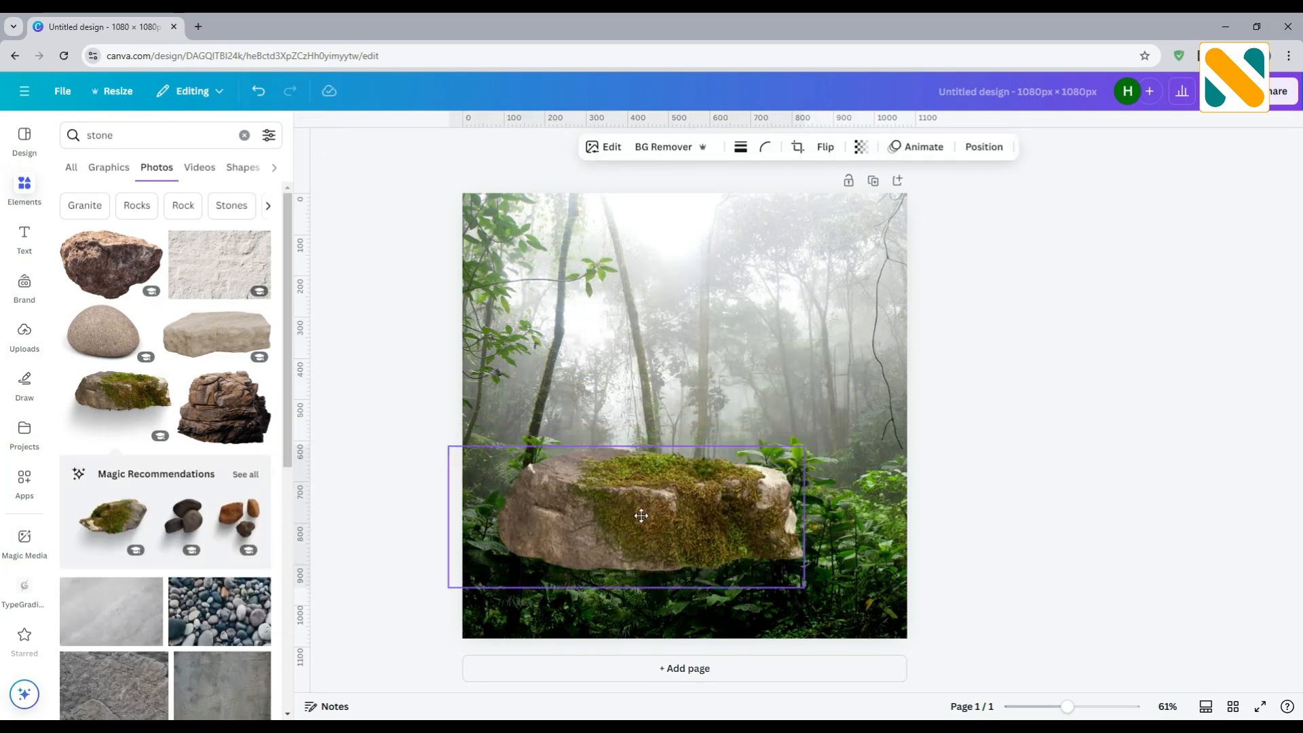
- Apply a whole-image blur with intensity 30 to the rock
click(590, 156)
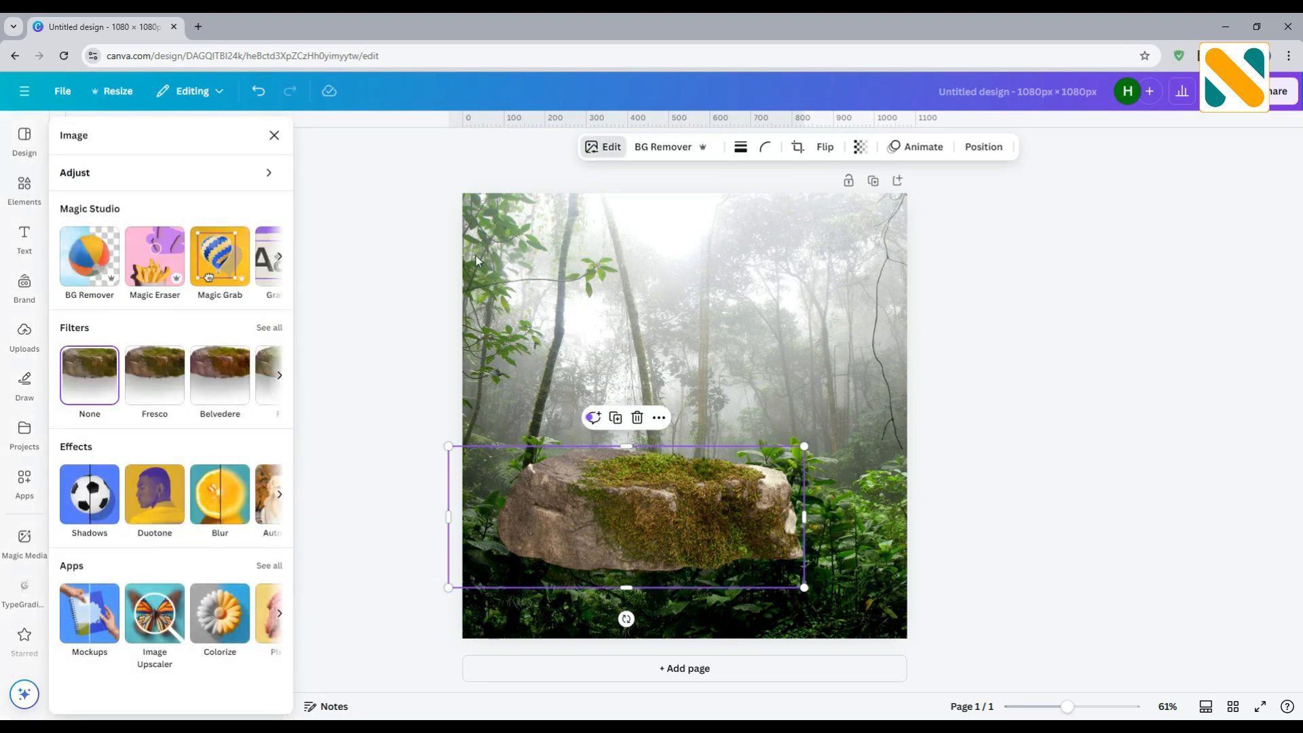
click(224, 500)
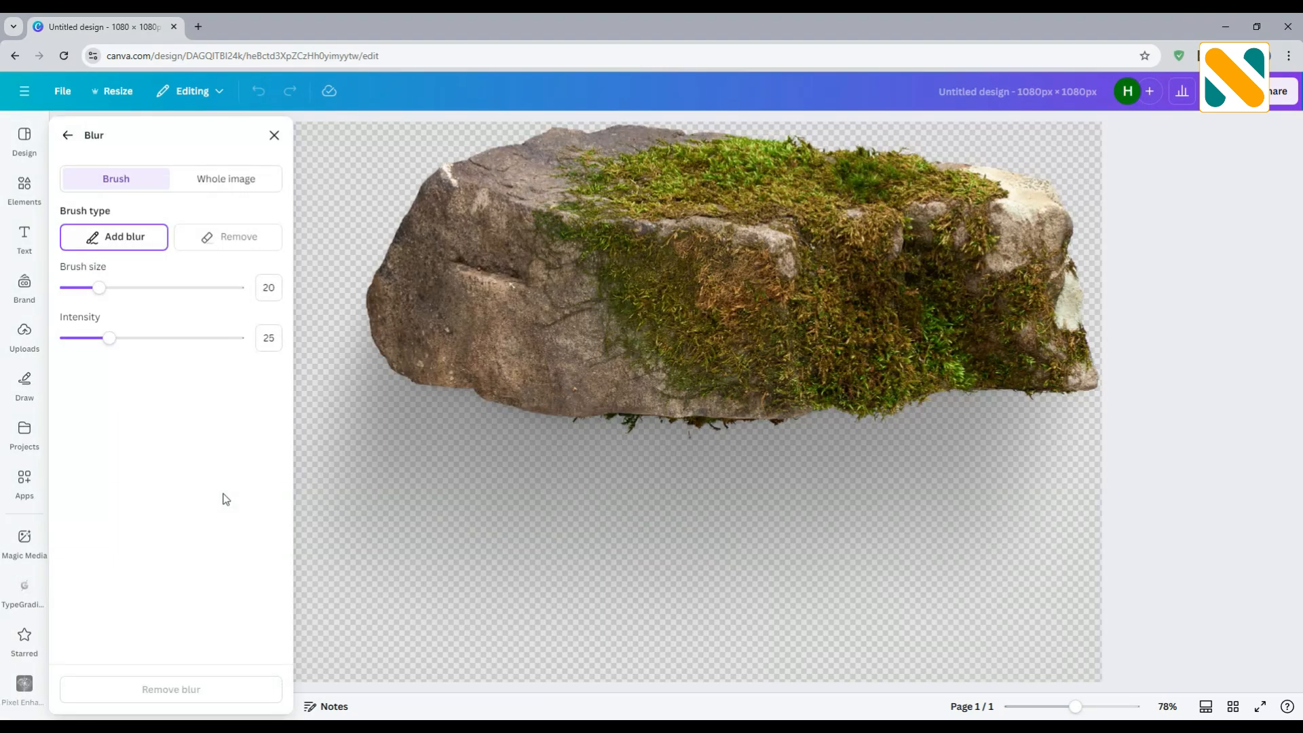
click(249, 183)
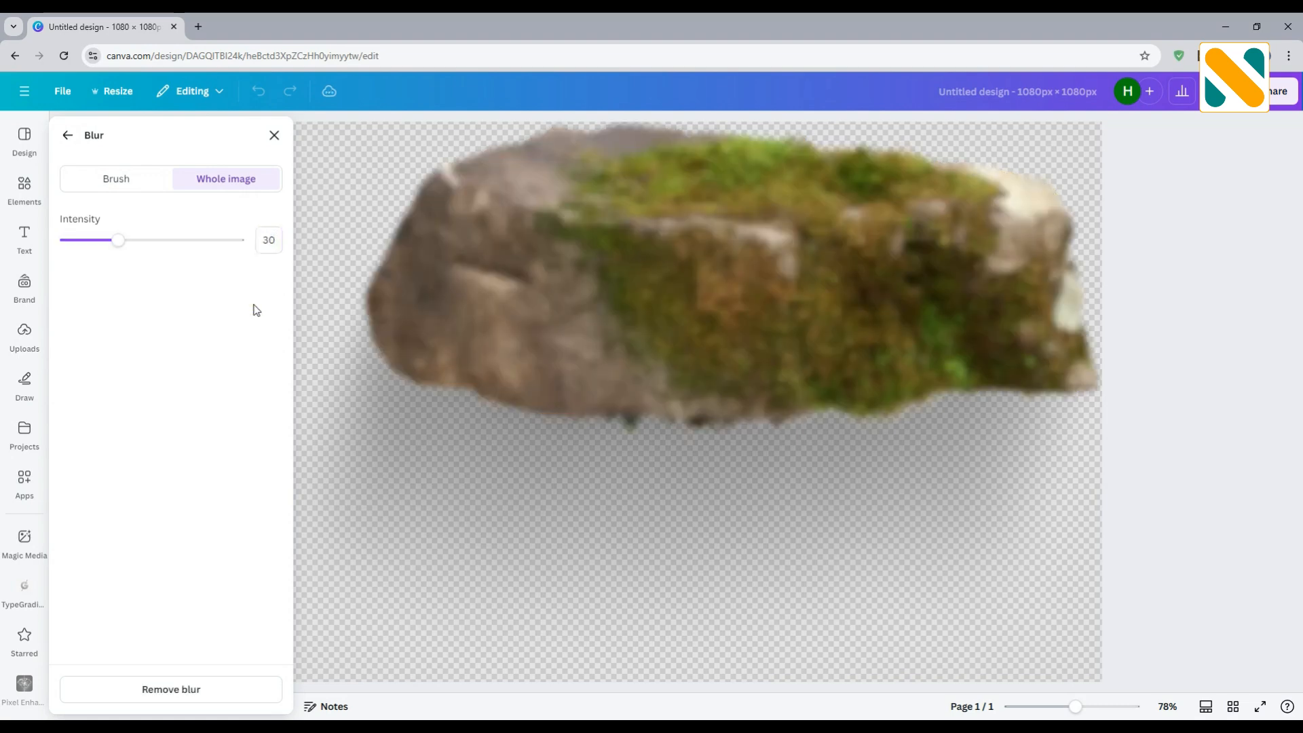
click(63, 141)
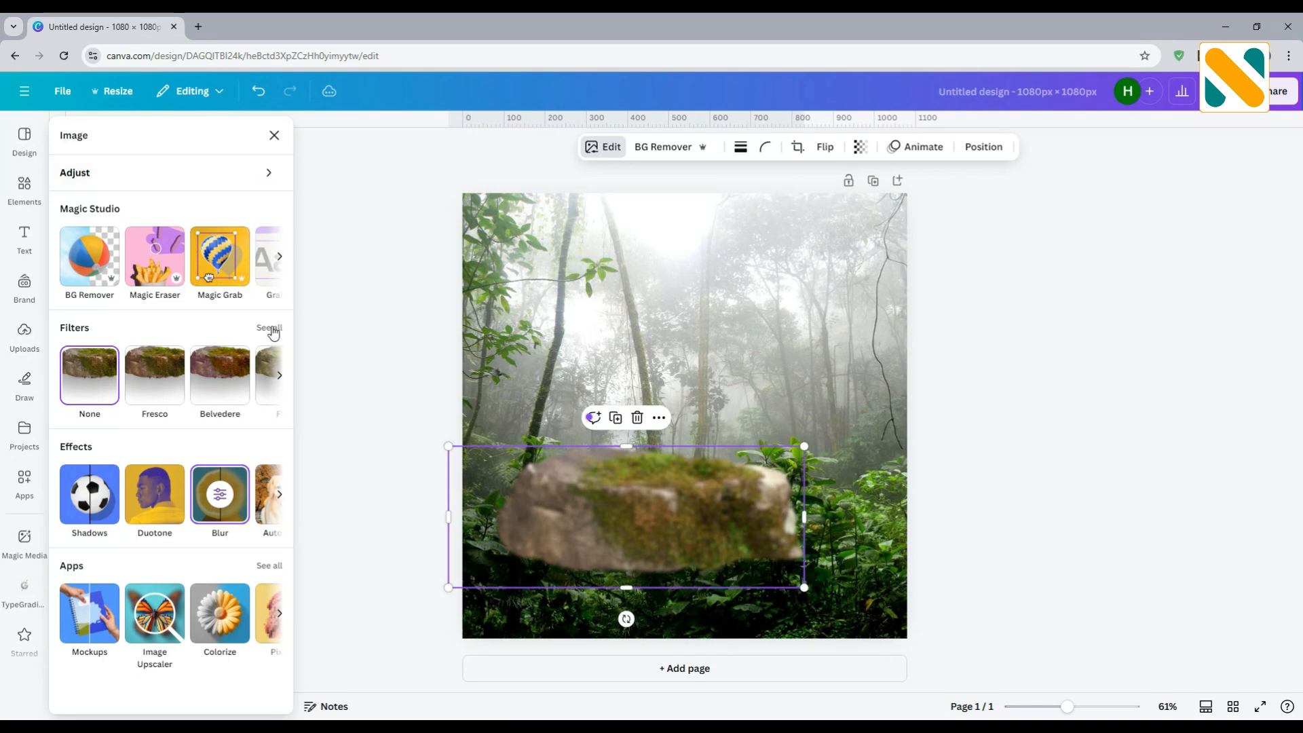
- Apply the Tundra filter to the rock and reduce its intensity to slightly above half
click(275, 332)
scroll(235, 365, down, 5)
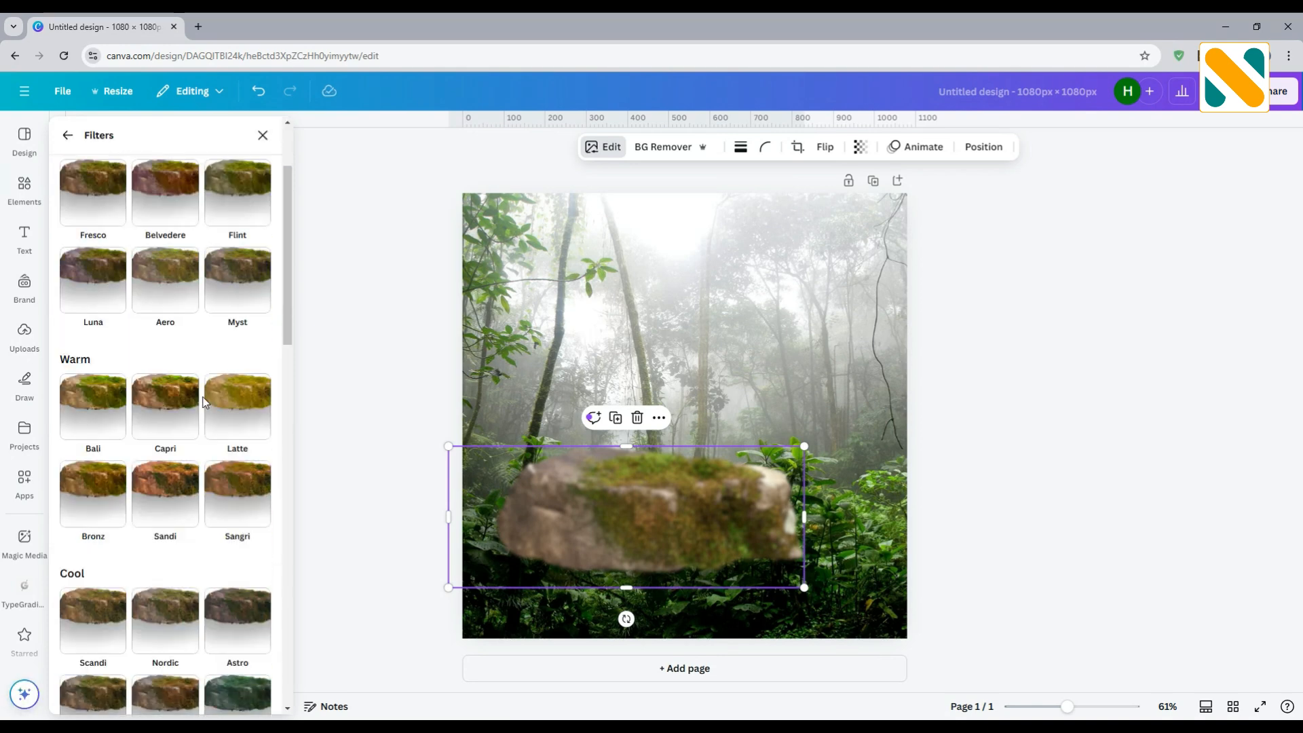
click(236, 498)
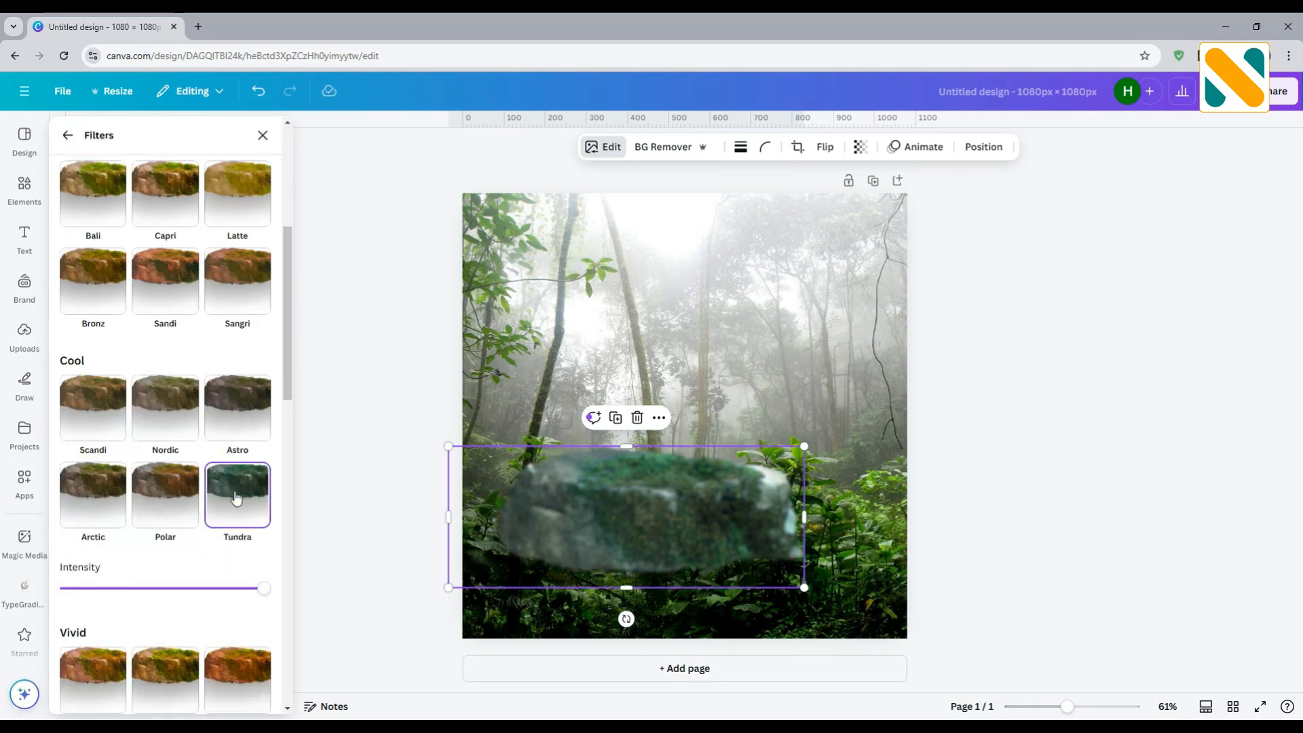
click(162, 589)
click(176, 590)
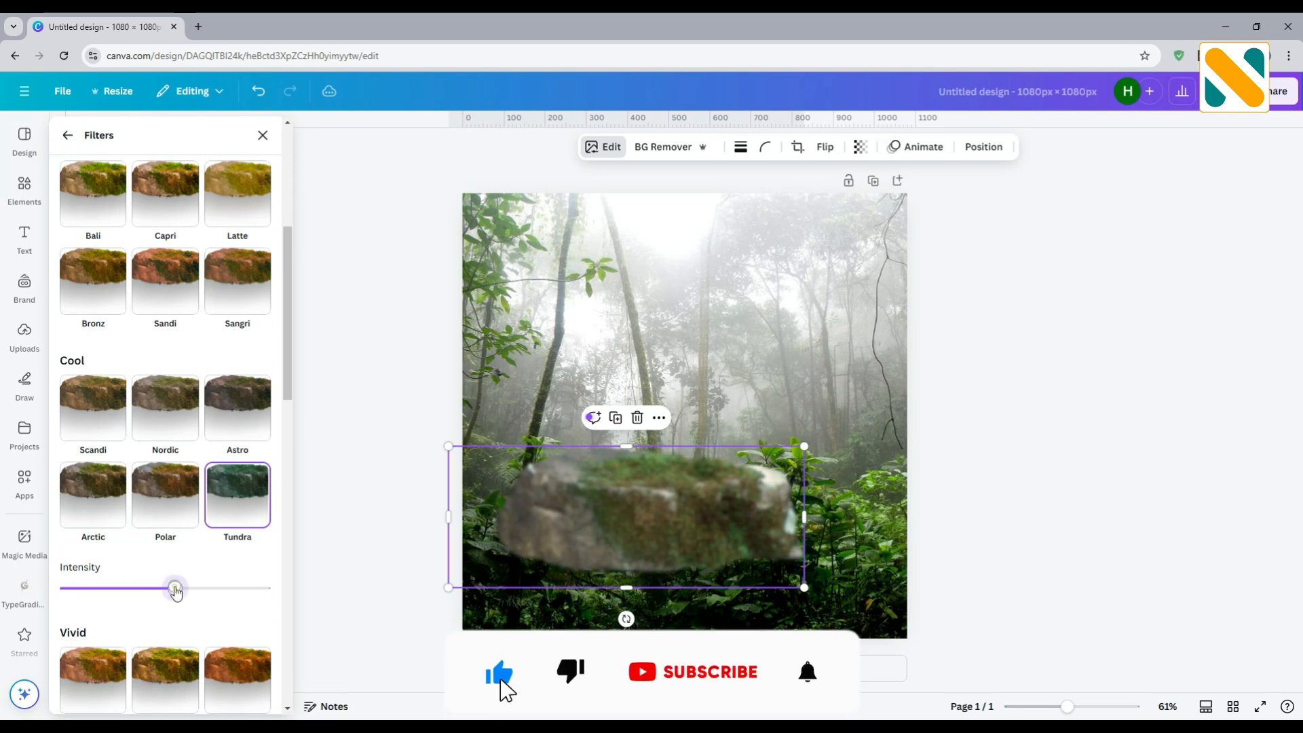
click(401, 349)
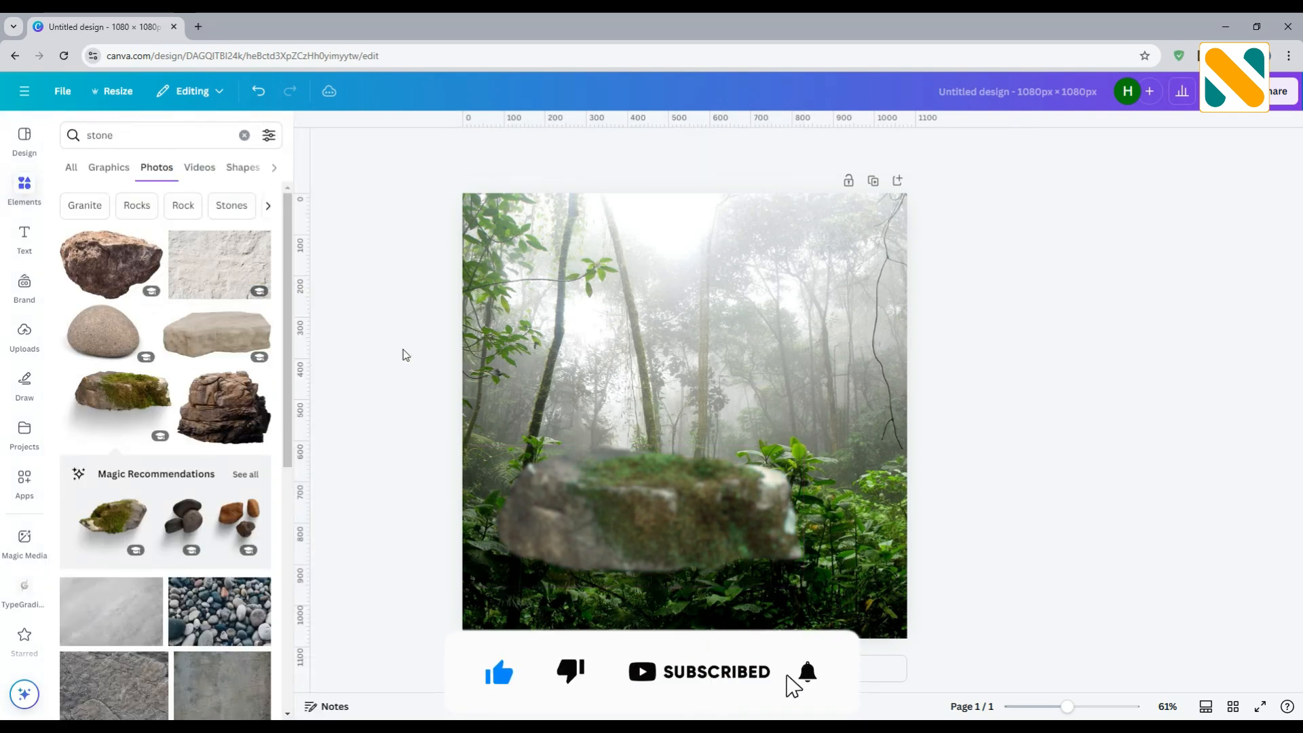
- Duplicate the blurred rock and arrange the copies side by side across the page below the trees, with smaller ones at the right
click(564, 492)
mouse_move(563, 492)
mouse_down()
mouse_move(545, 475)
mouse_move(480, 469)
mouse_move(744, 523)
mouse_move(750, 497)
mouse_move(792, 537)
mouse_up()
click(524, 400)
drag(628, 480, 747, 503)
drag(935, 610, 567, 536)
click(807, 466)
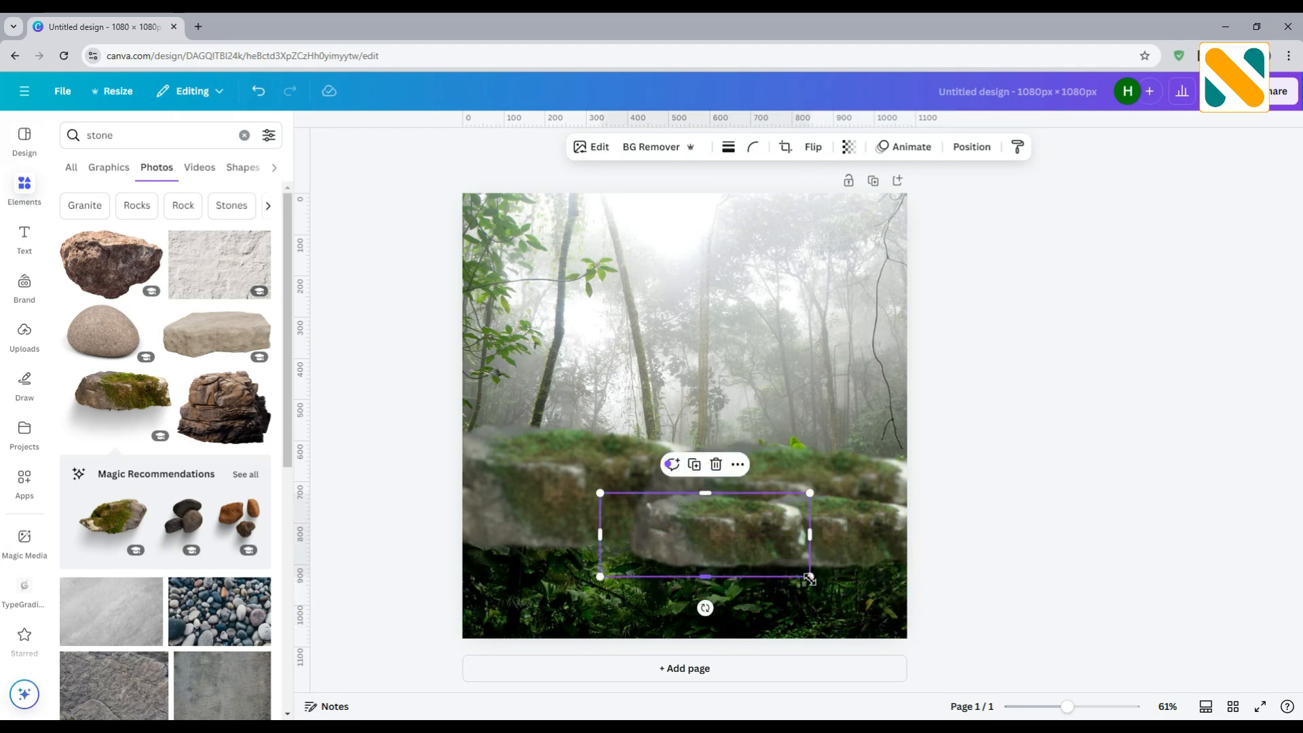
- Fill the lower right with an enlarged rock copy and place a larger, slightly tilted copy in the lower-left foreground
mouse_move(805, 573)
mouse_down()
mouse_move(984, 643)
mouse_move(820, 582)
mouse_up()
click(765, 492)
drag(724, 597, 644, 560)
drag(759, 508, 794, 491)
drag(587, 688, 578, 689)
drag(371, 644, 357, 649)
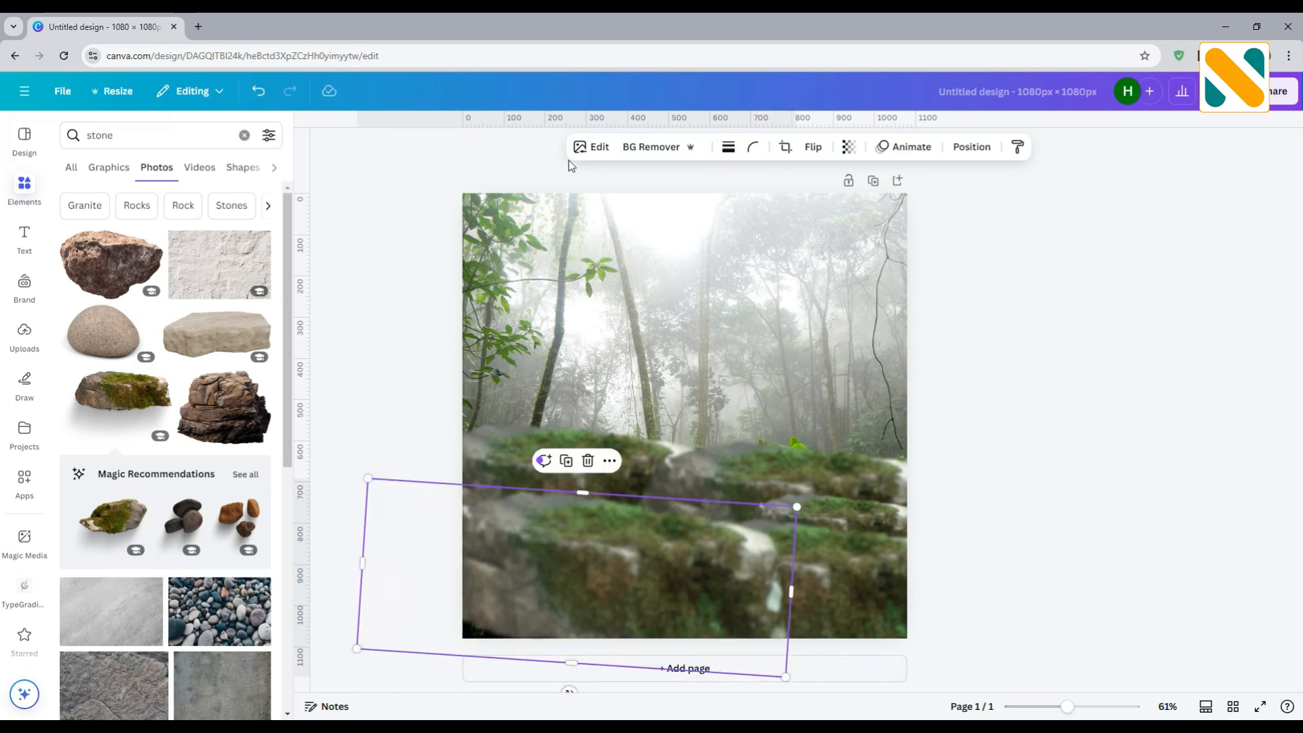
- Set the blur intensity of the large tilted foreground rock to 0
click(586, 147)
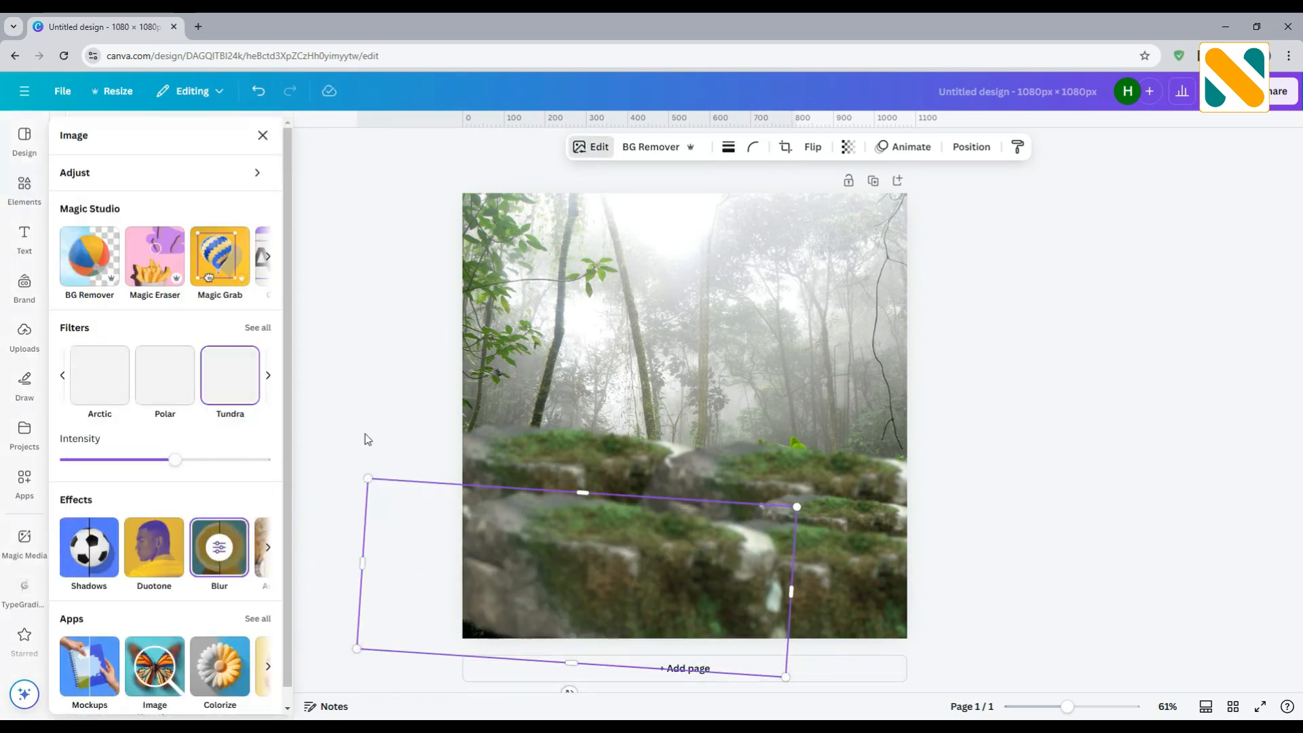
click(222, 565)
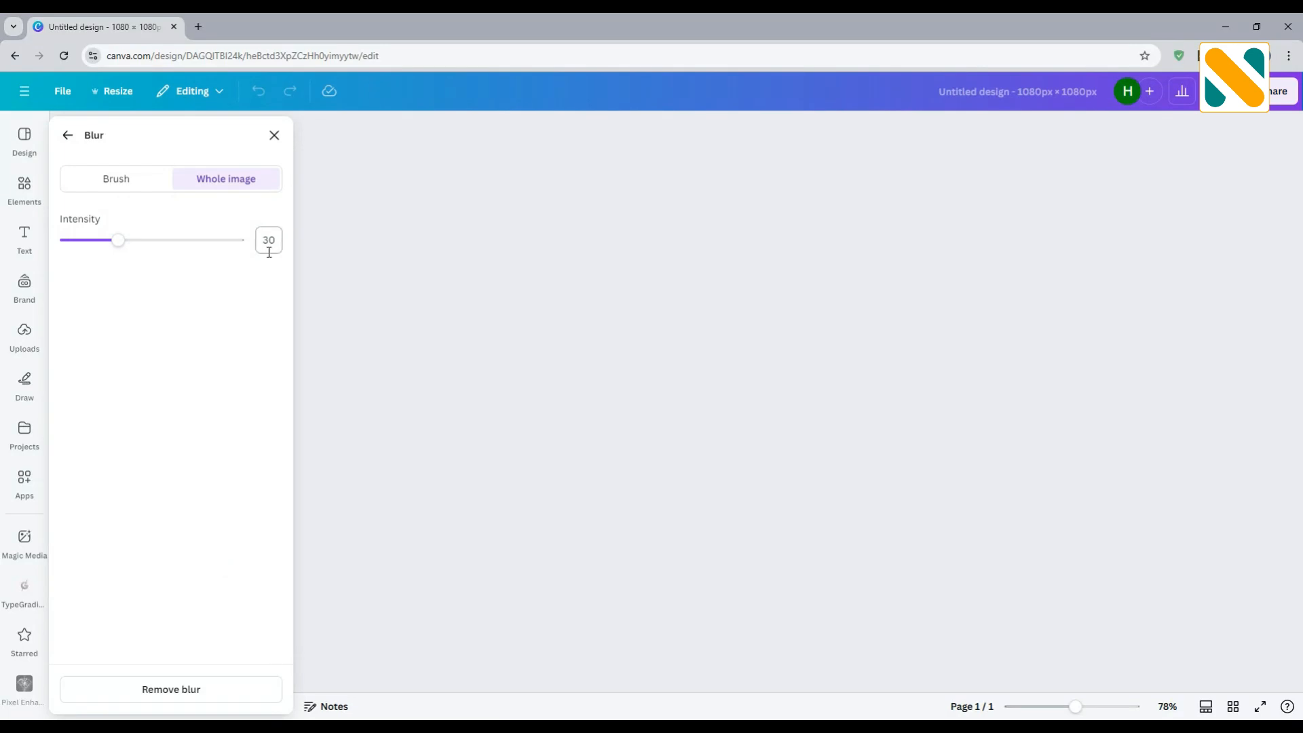
drag(117, 241, 20, 248)
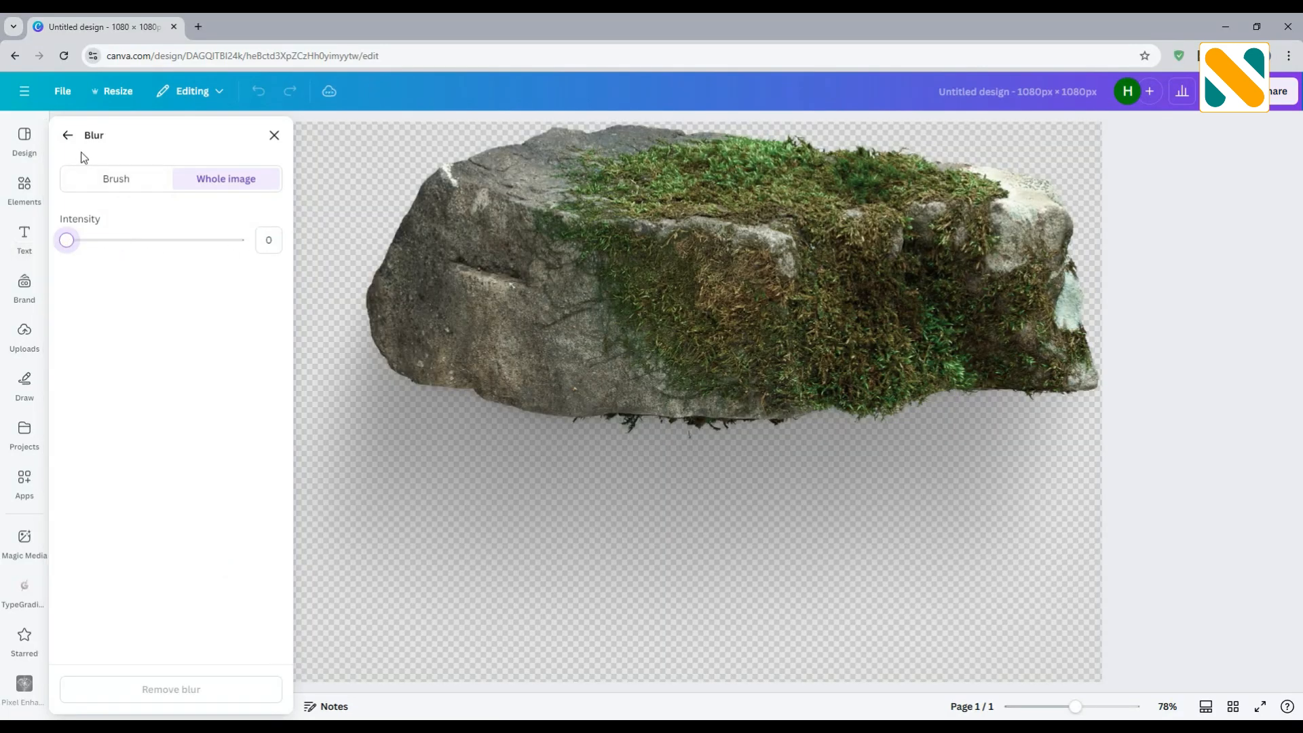
click(68, 137)
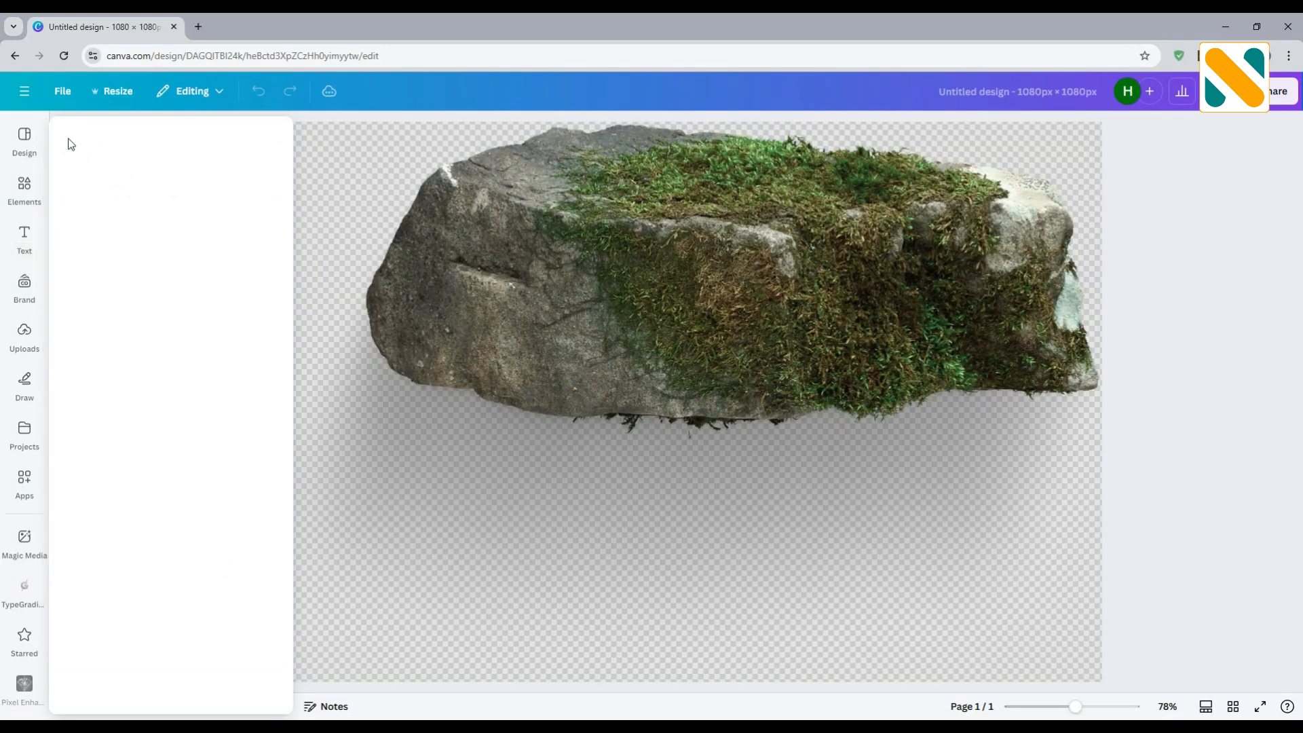
click(376, 429)
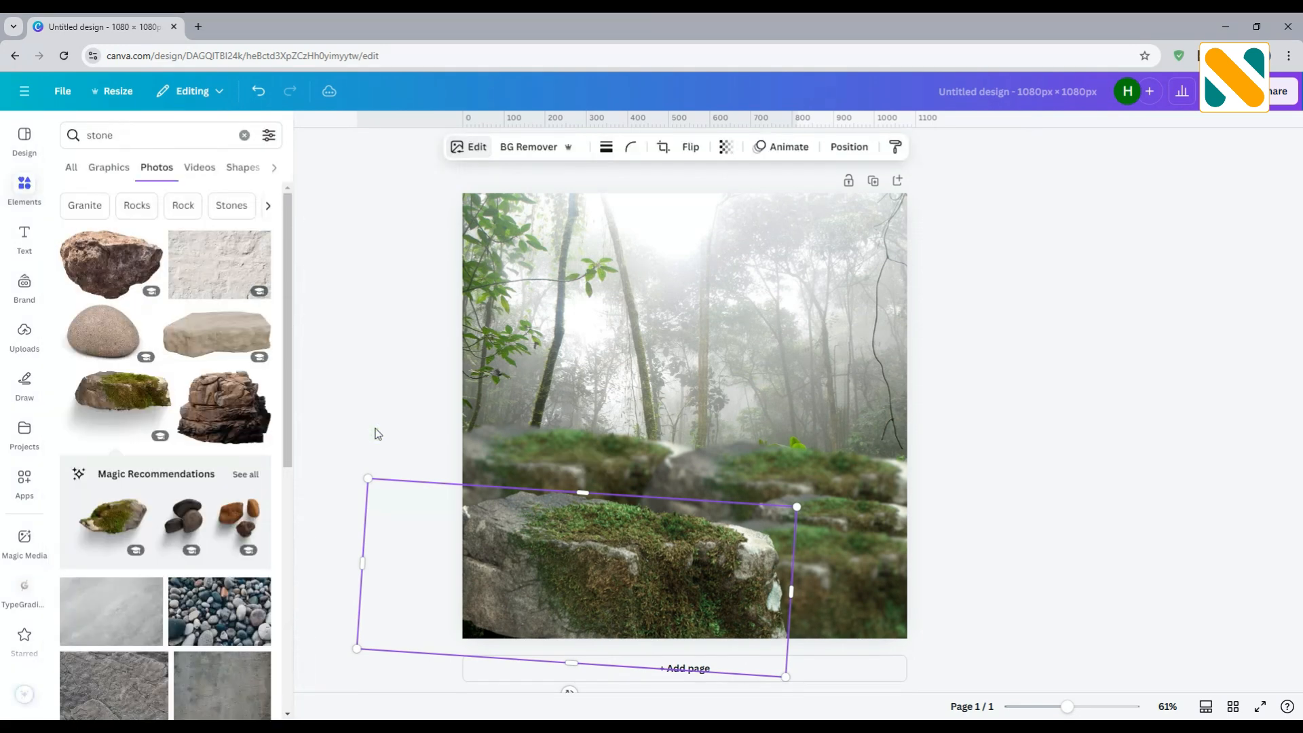
click(376, 429)
- Shift the sharp foreground rock and the blurred rock behind it at the left slightly downward
drag(513, 565, 509, 572)
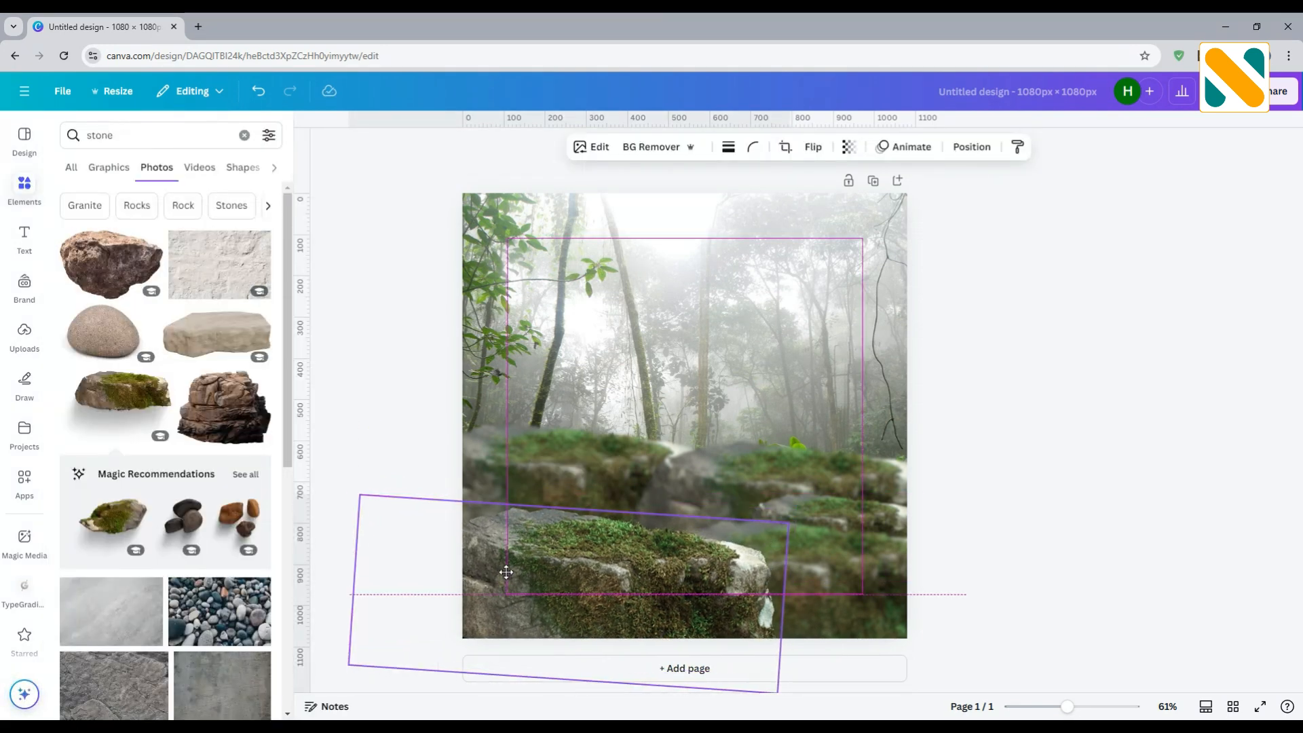
click(399, 423)
drag(508, 435, 507, 444)
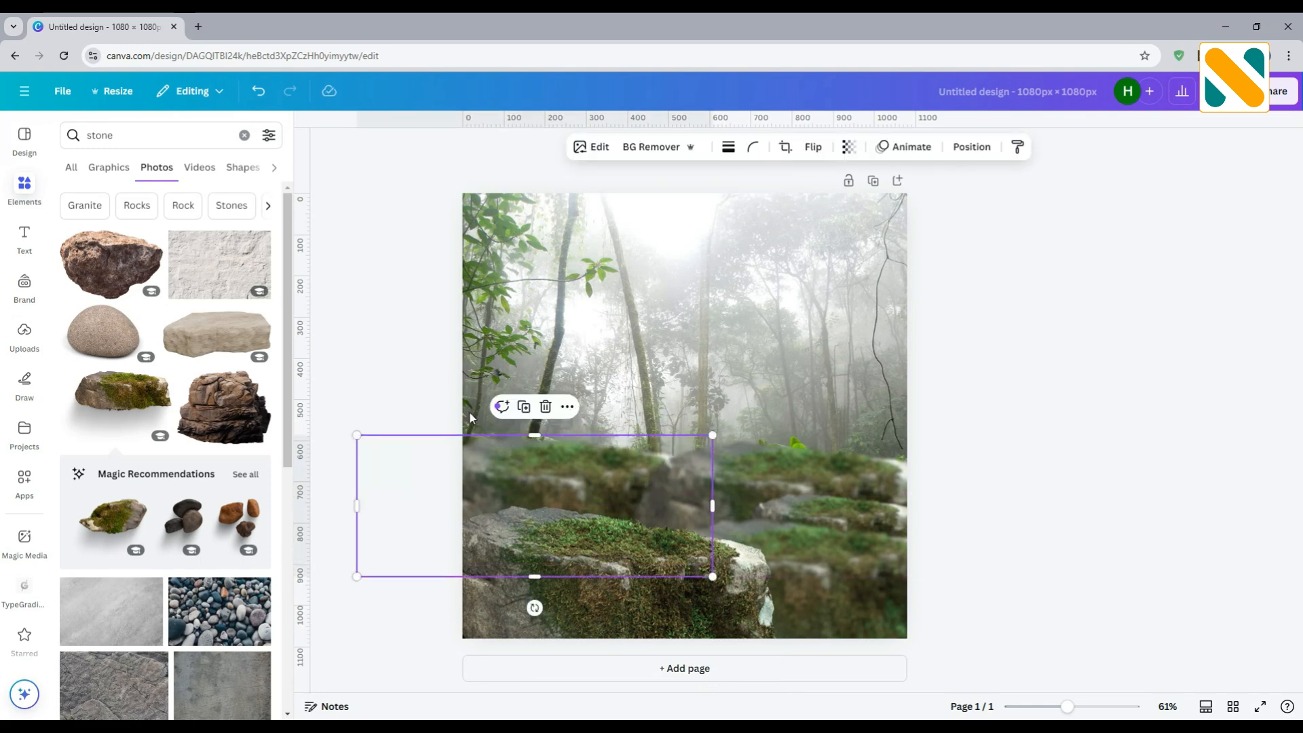
click(417, 367)
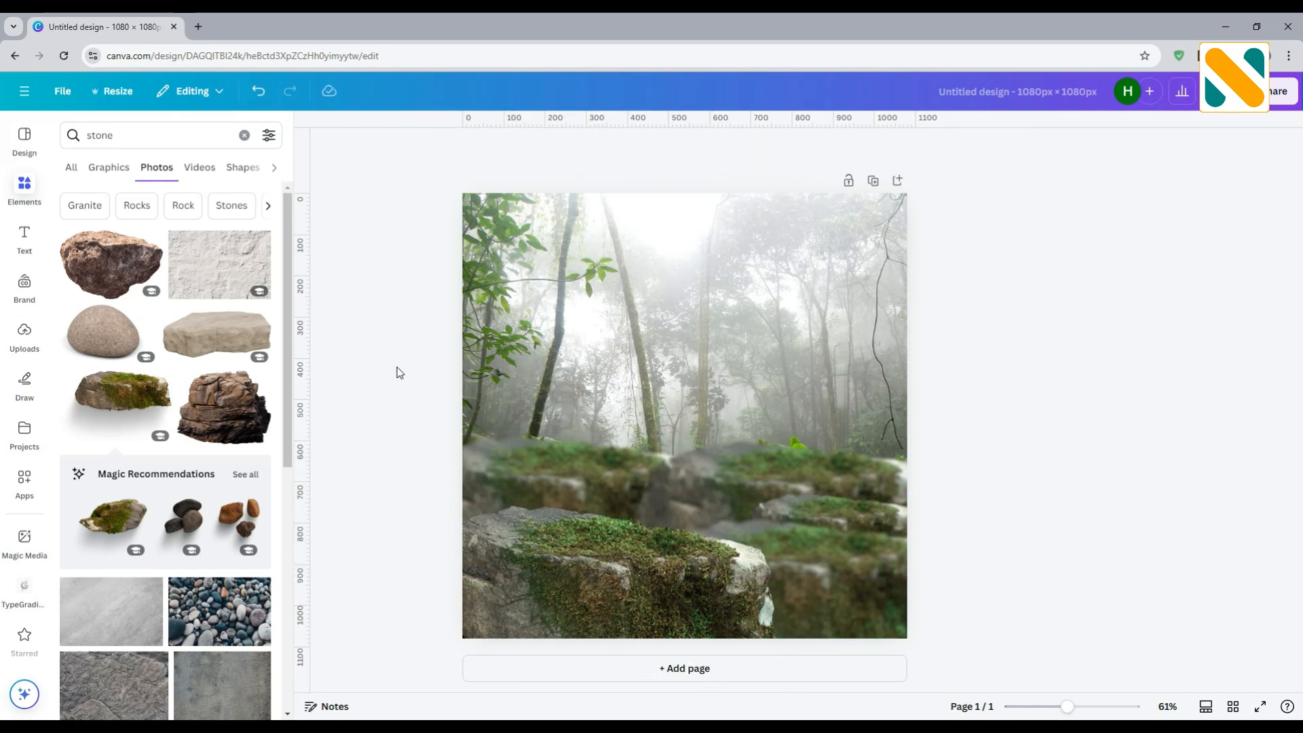
- Search the photo elements for "lady ferns png" and add the bushy green fern to the page
click(131, 135)
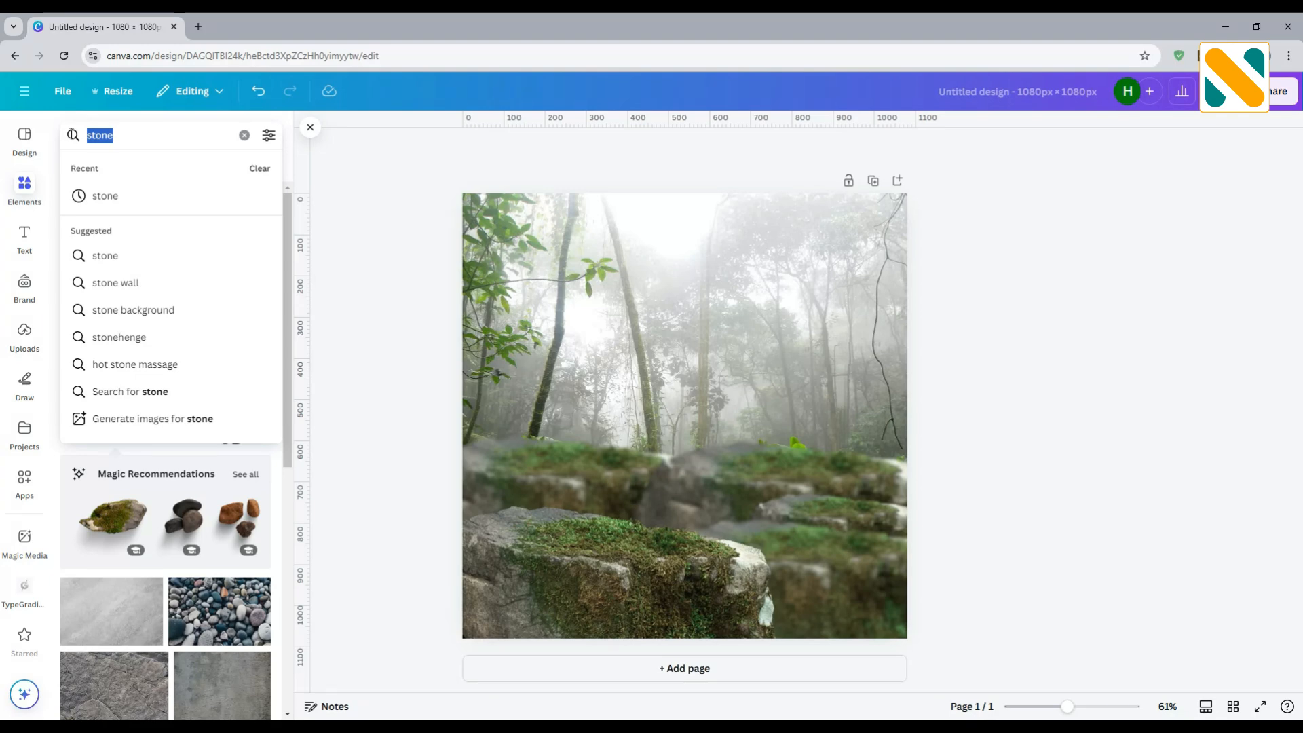
text(lady)
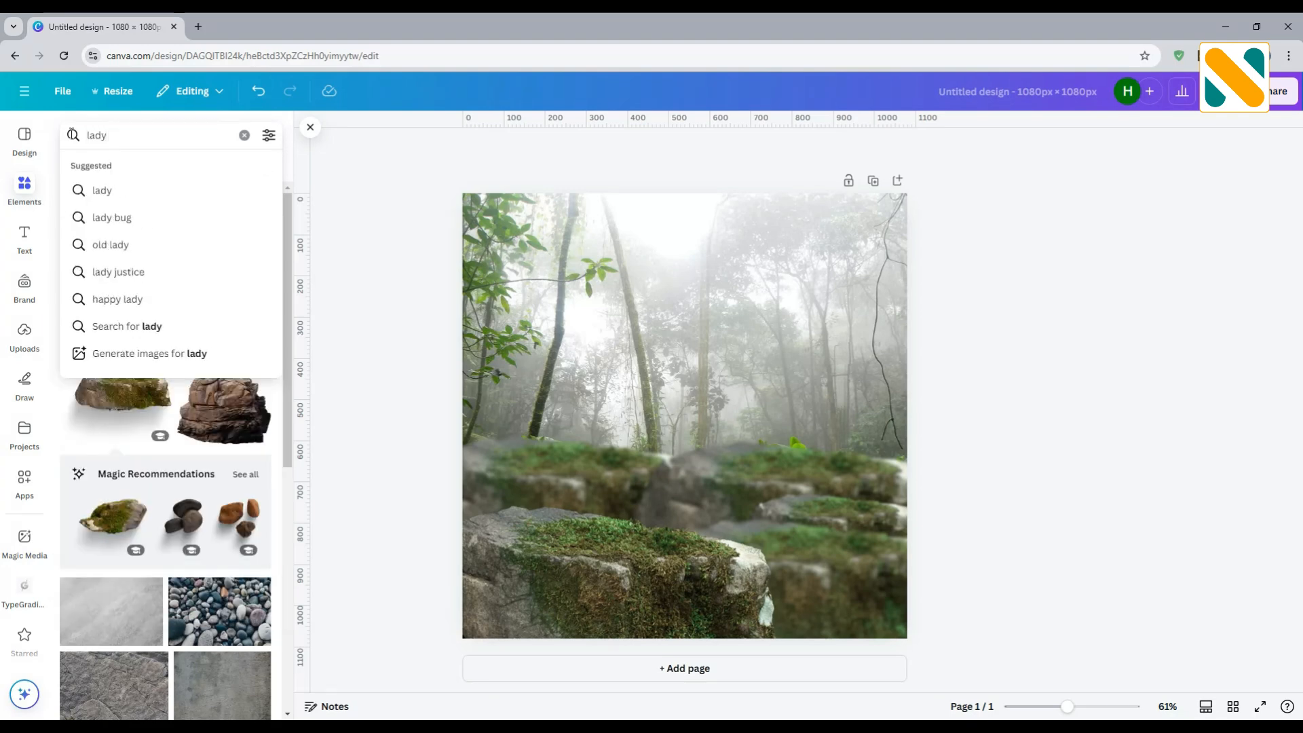
text( ferns)
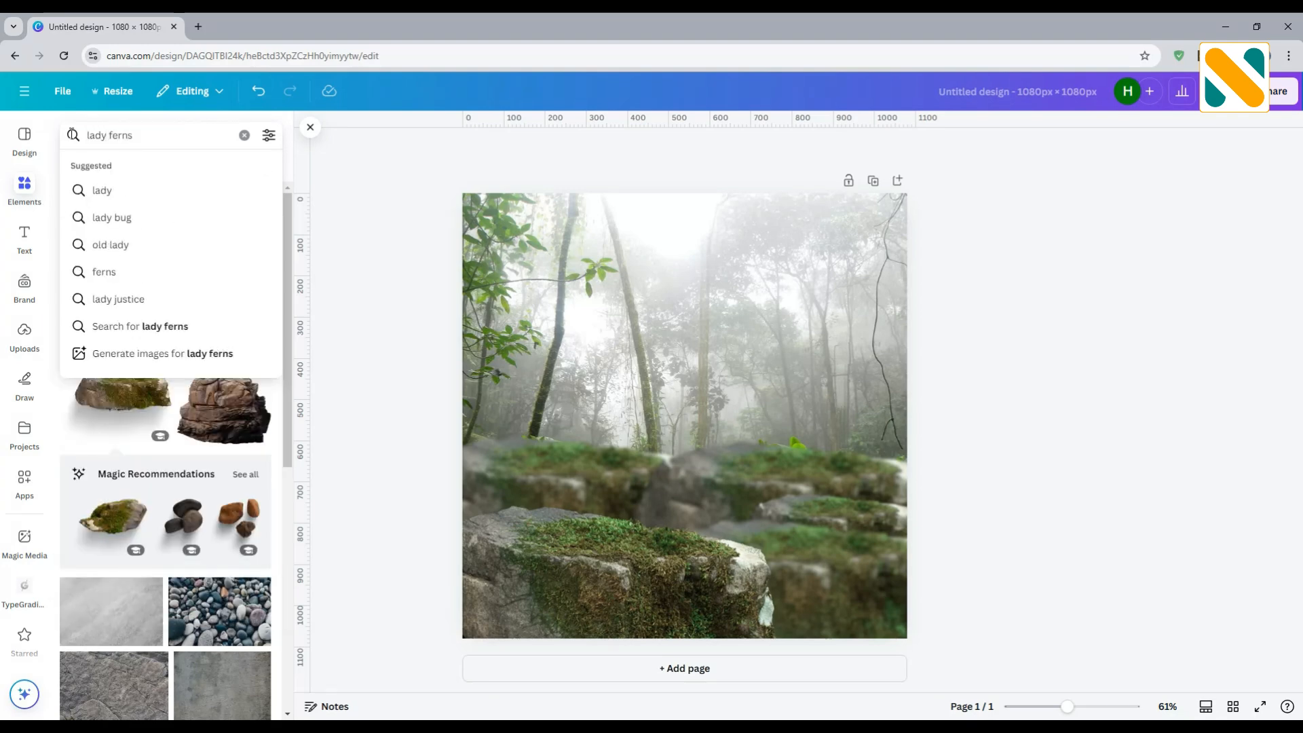
text( png)
key(Return)
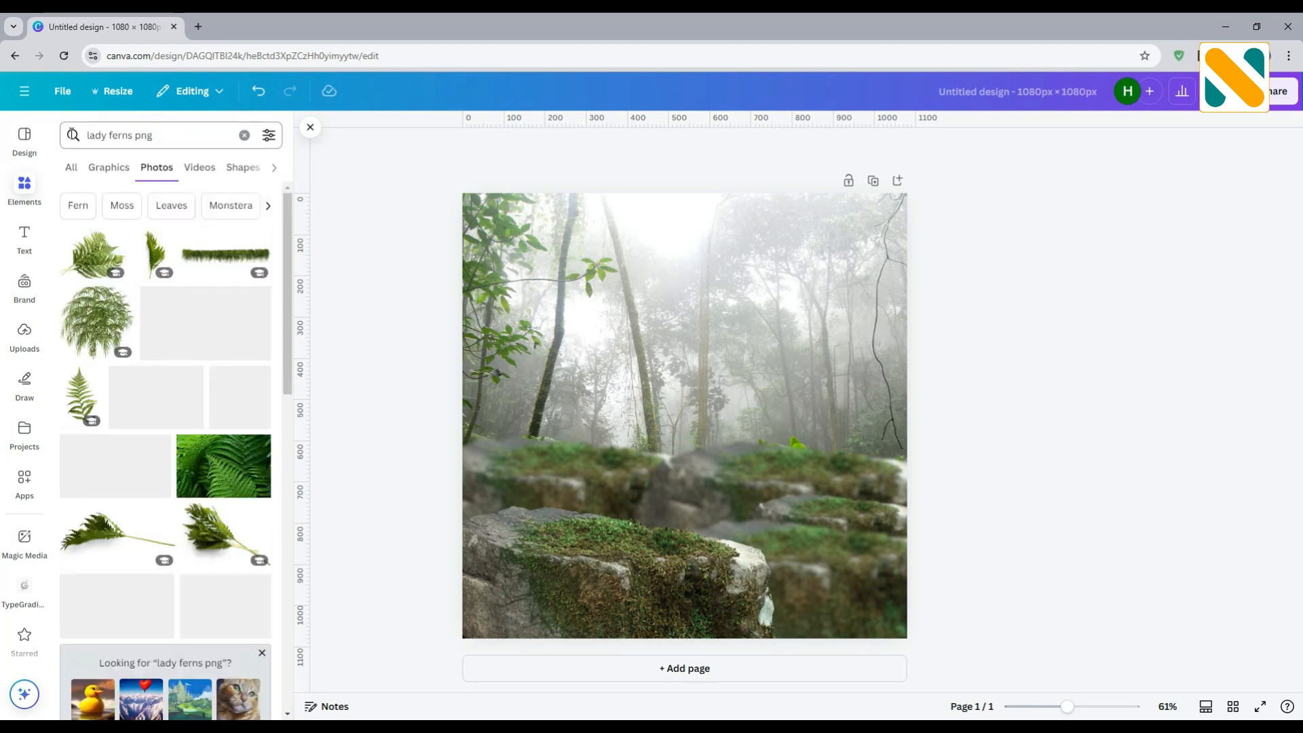
click(117, 479)
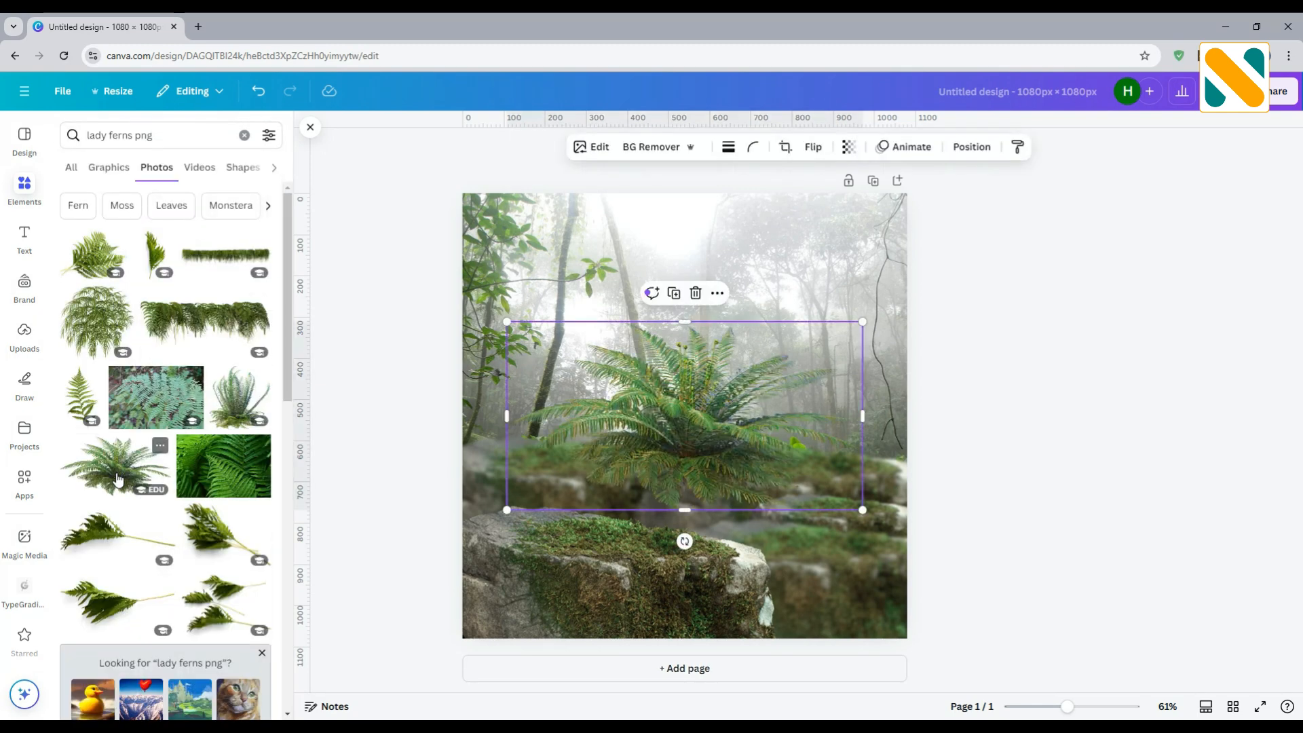
- Shrink the fern and place it in the lower-left corner over the foreground rock, partly off the page
drag(864, 324, 762, 372)
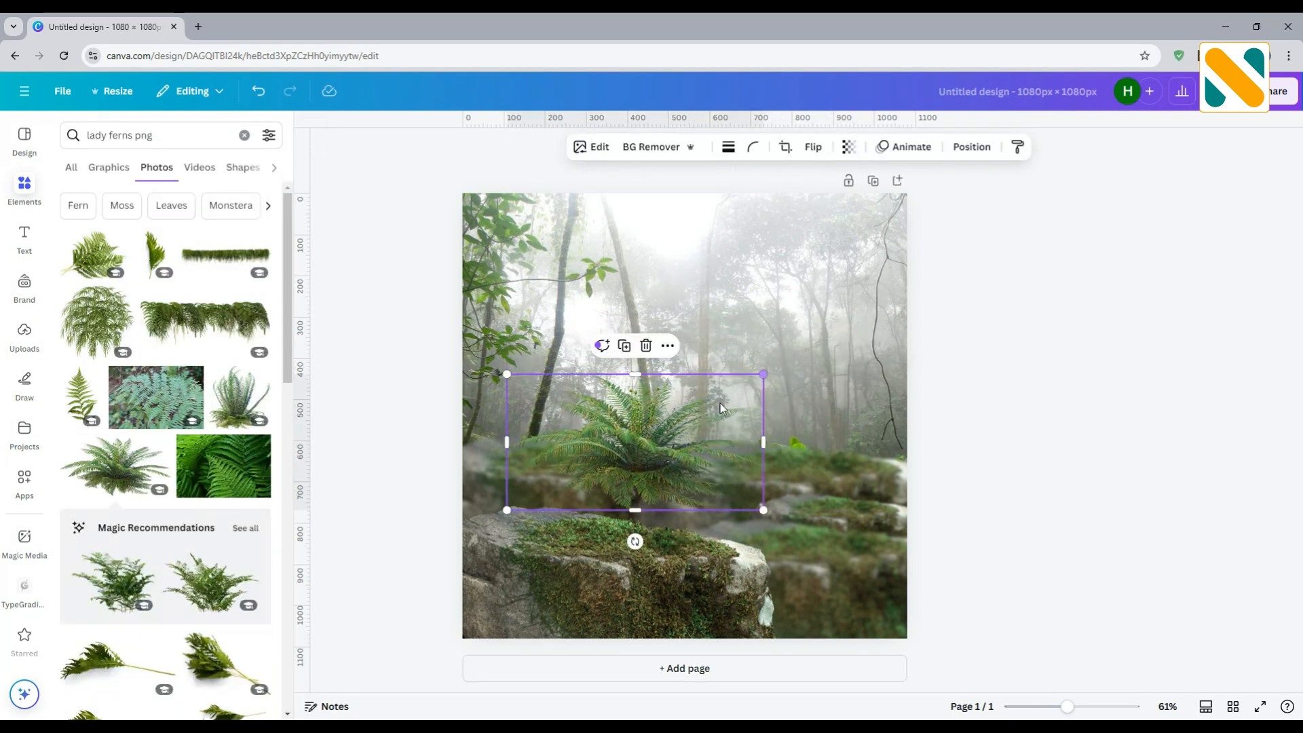
drag(636, 442, 500, 547)
drag(575, 579, 586, 599)
drag(640, 633, 651, 639)
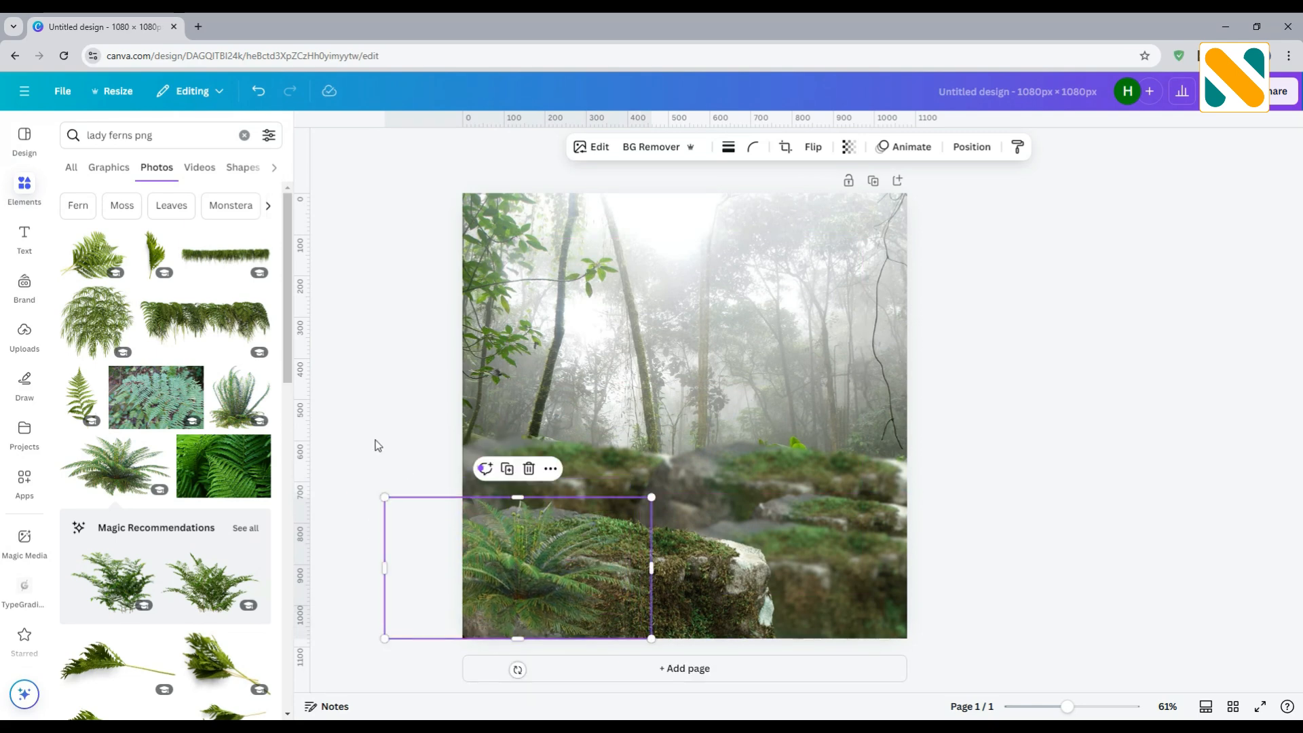
click(404, 418)
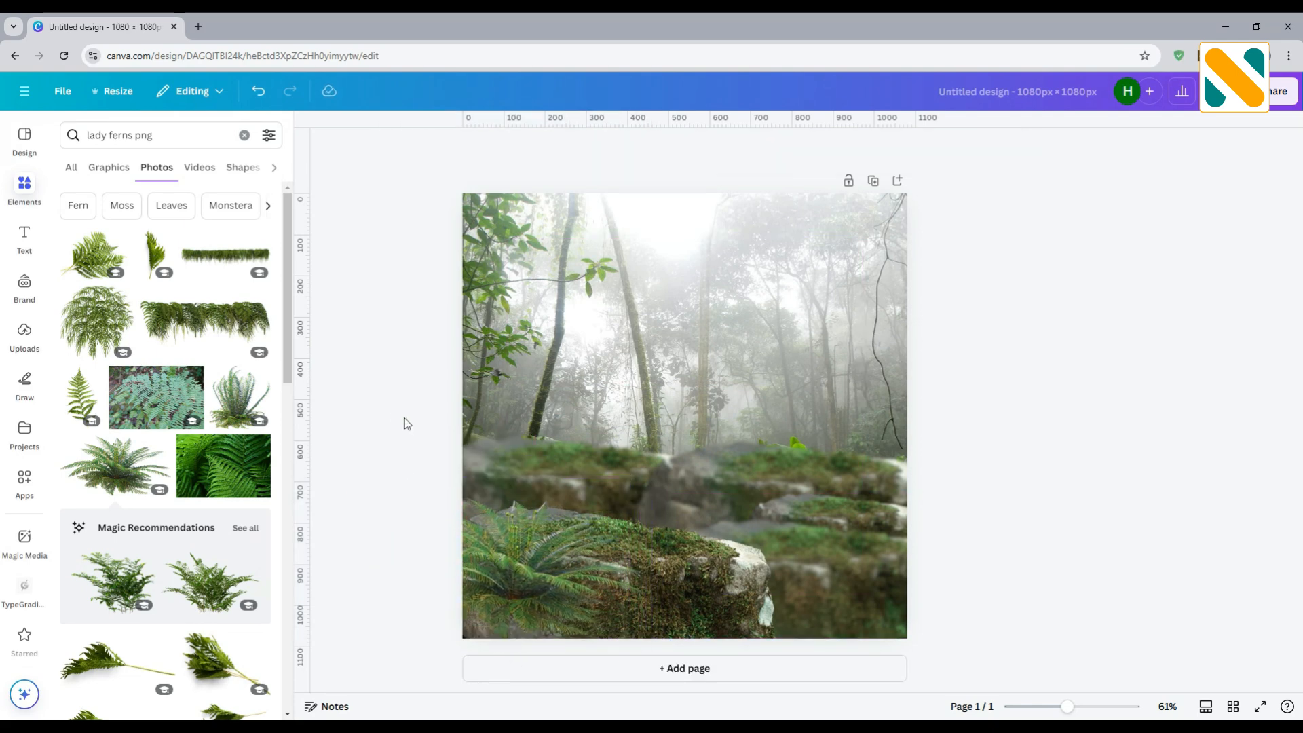
- Upload the Pepsi Mango can image from the Desktop and add it to the page
click(24, 332)
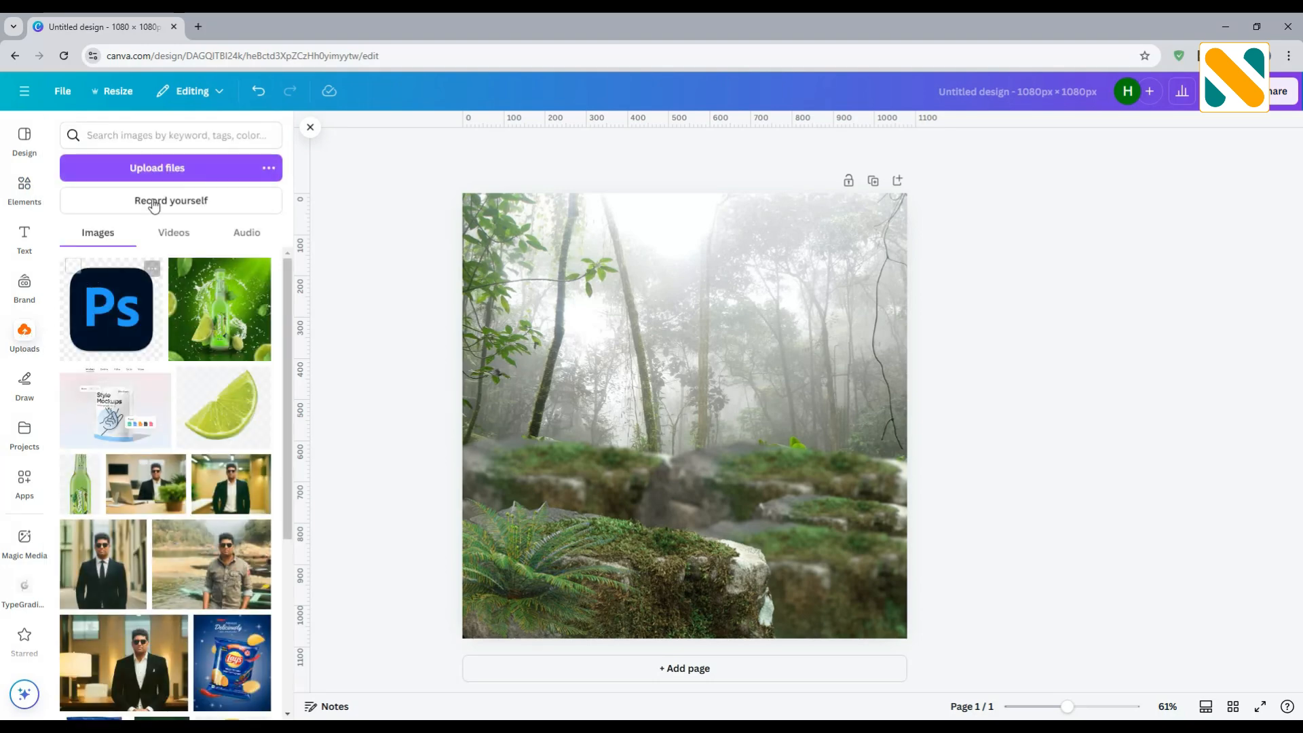
click(173, 167)
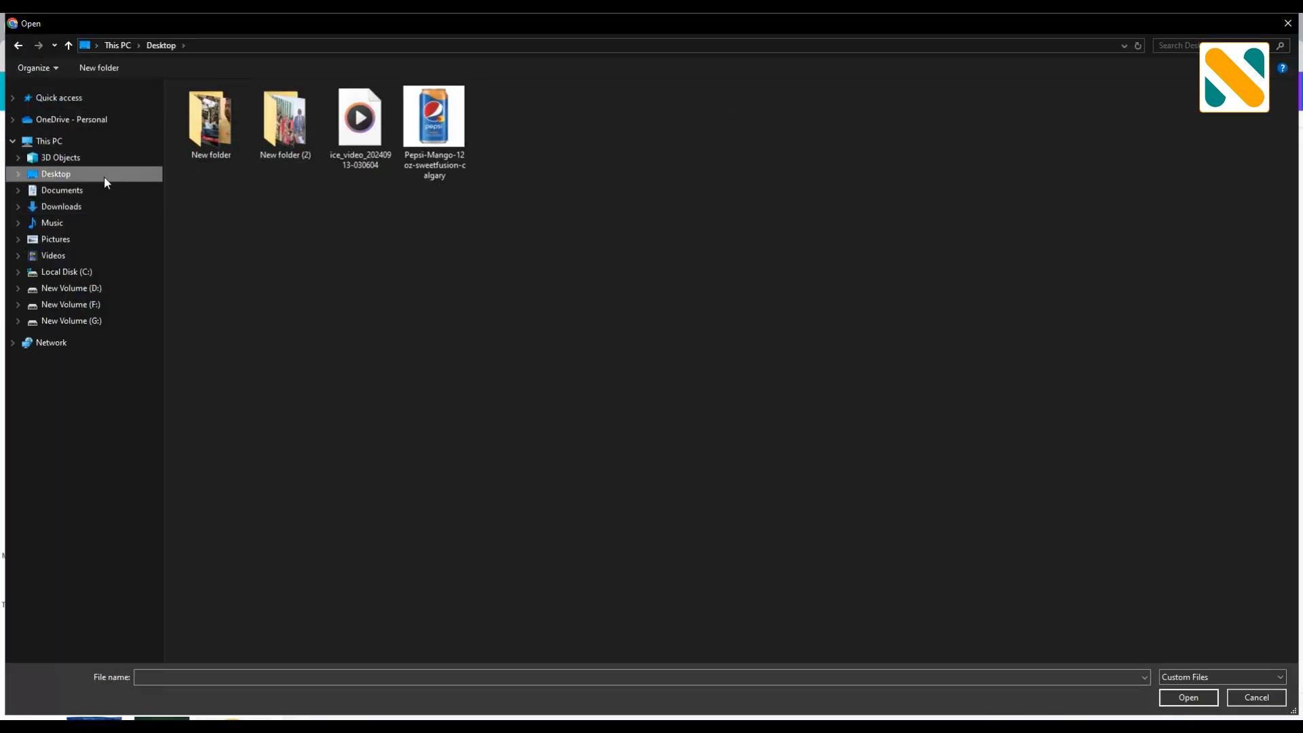
double_click(447, 125)
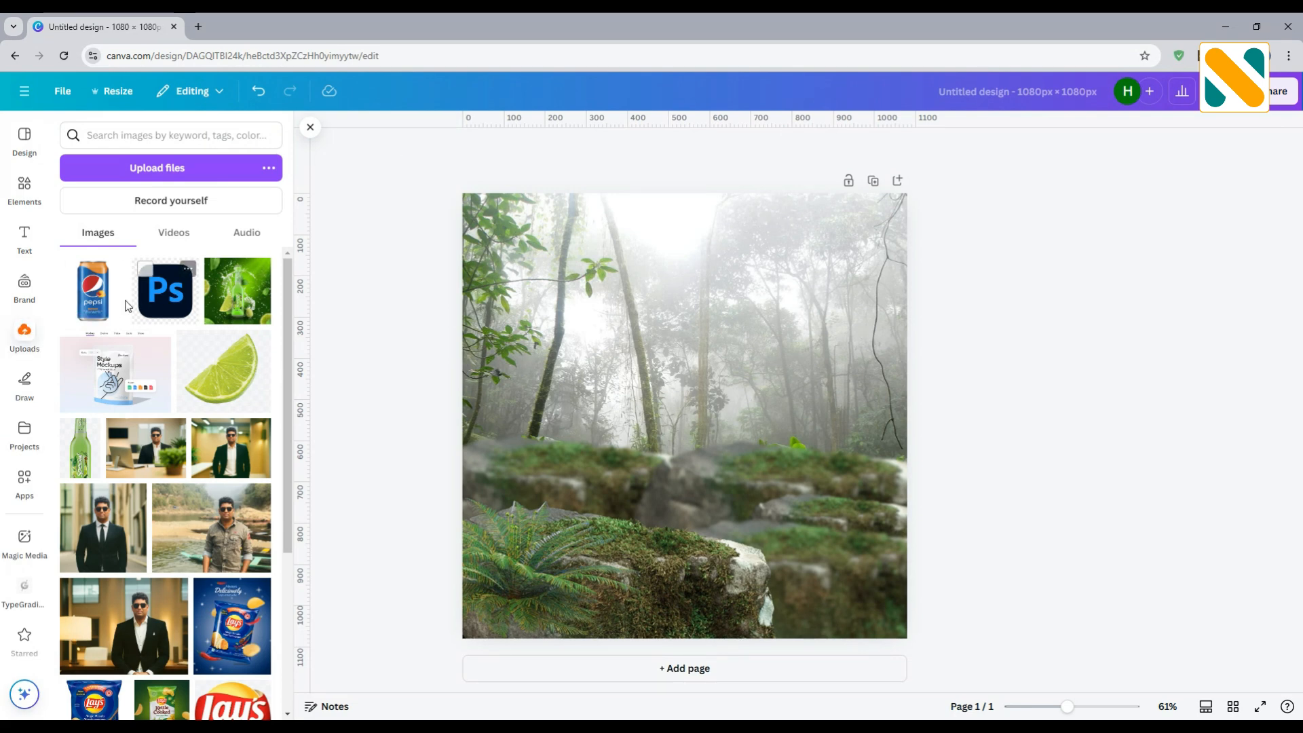
click(103, 309)
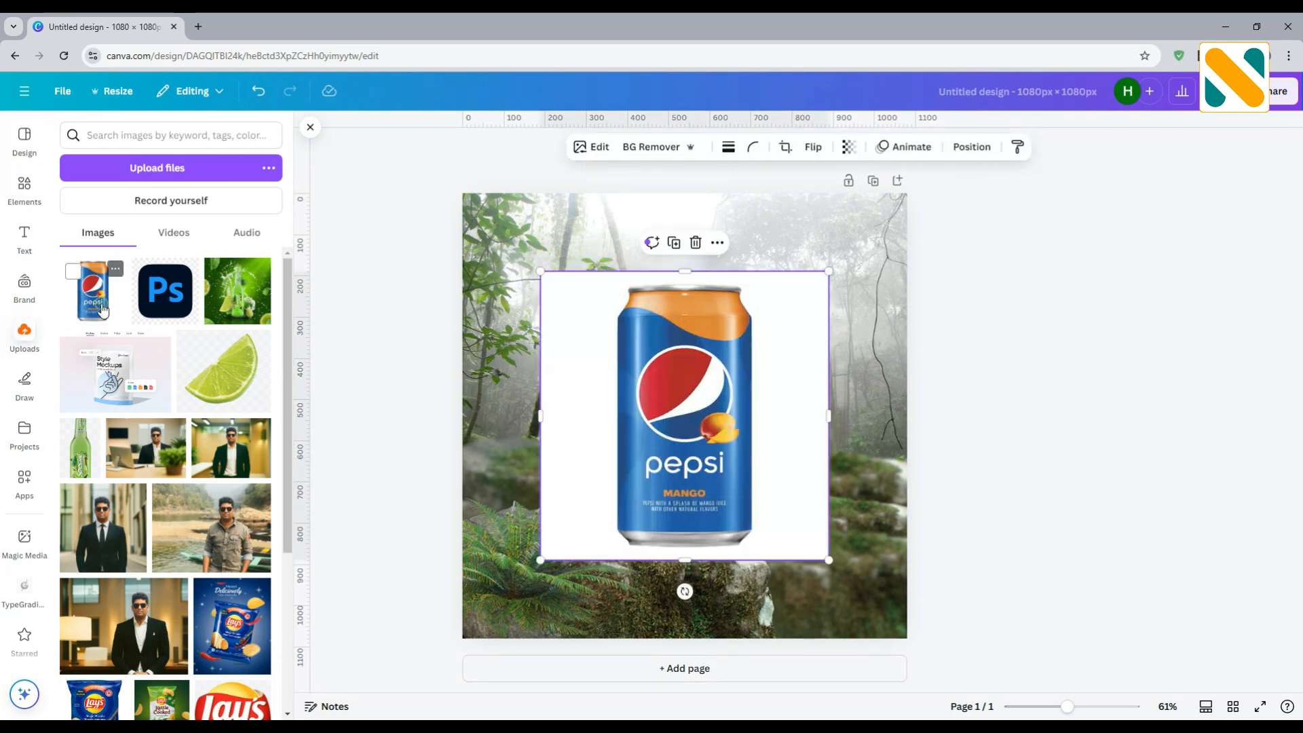
- Remove the can image's background and crop its empty margins on both sides
click(649, 152)
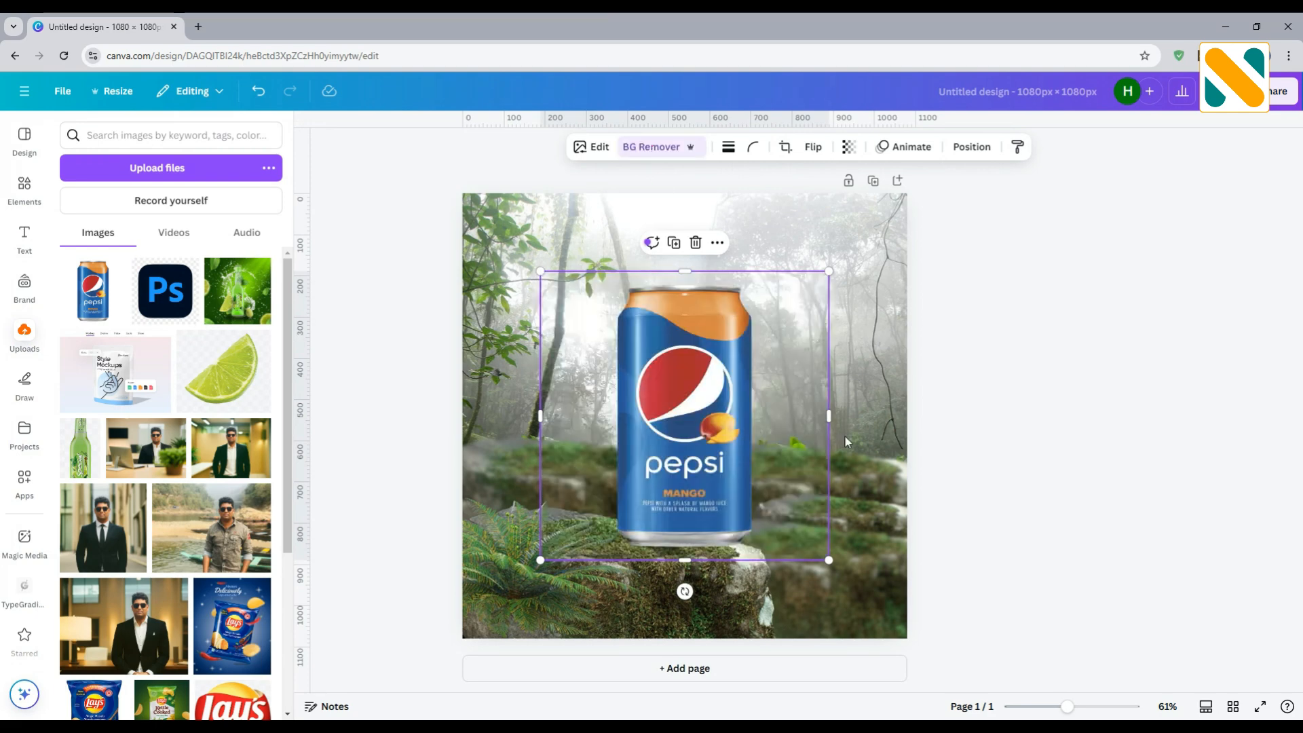
drag(831, 419, 764, 416)
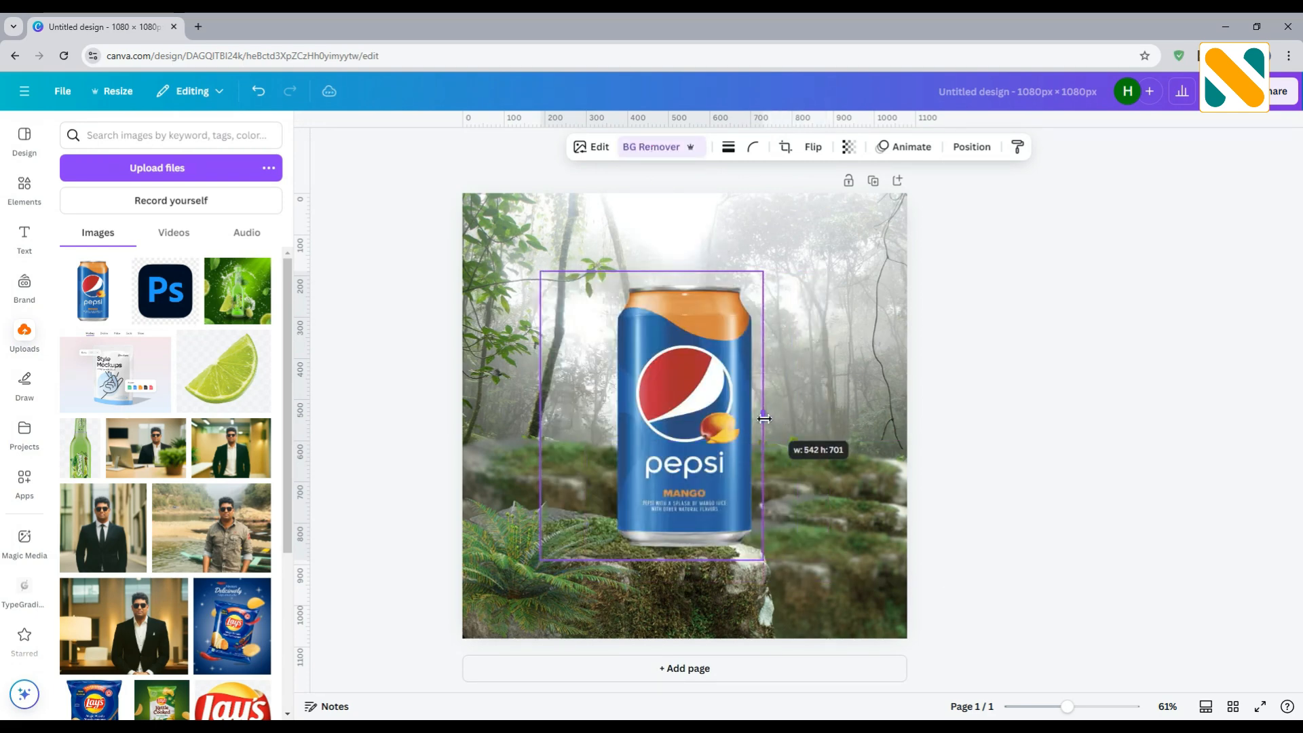
drag(539, 421, 607, 424)
- Stand the can on the foreground rock, tilted 10° clockwise and enlarged to about 462 × 853 px
drag(677, 467, 640, 466)
drag(647, 593, 602, 587)
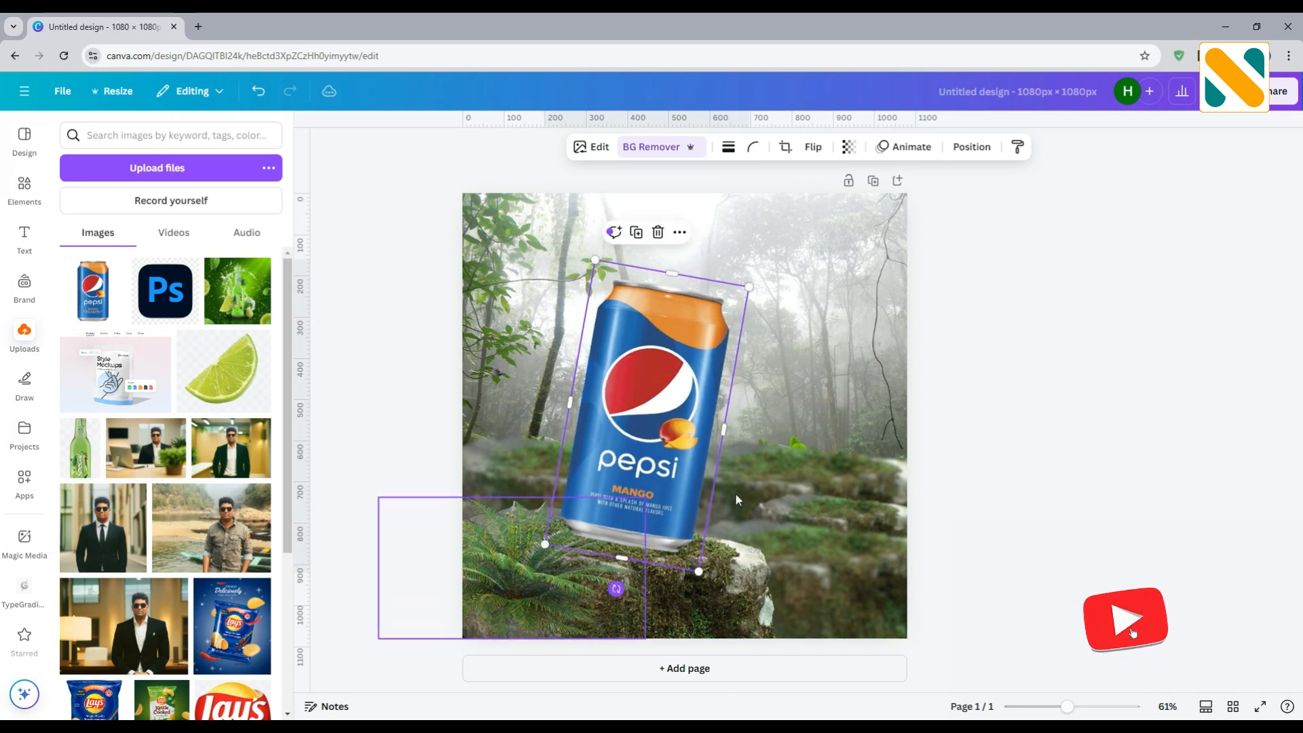
drag(759, 297, 793, 231)
drag(701, 412, 704, 411)
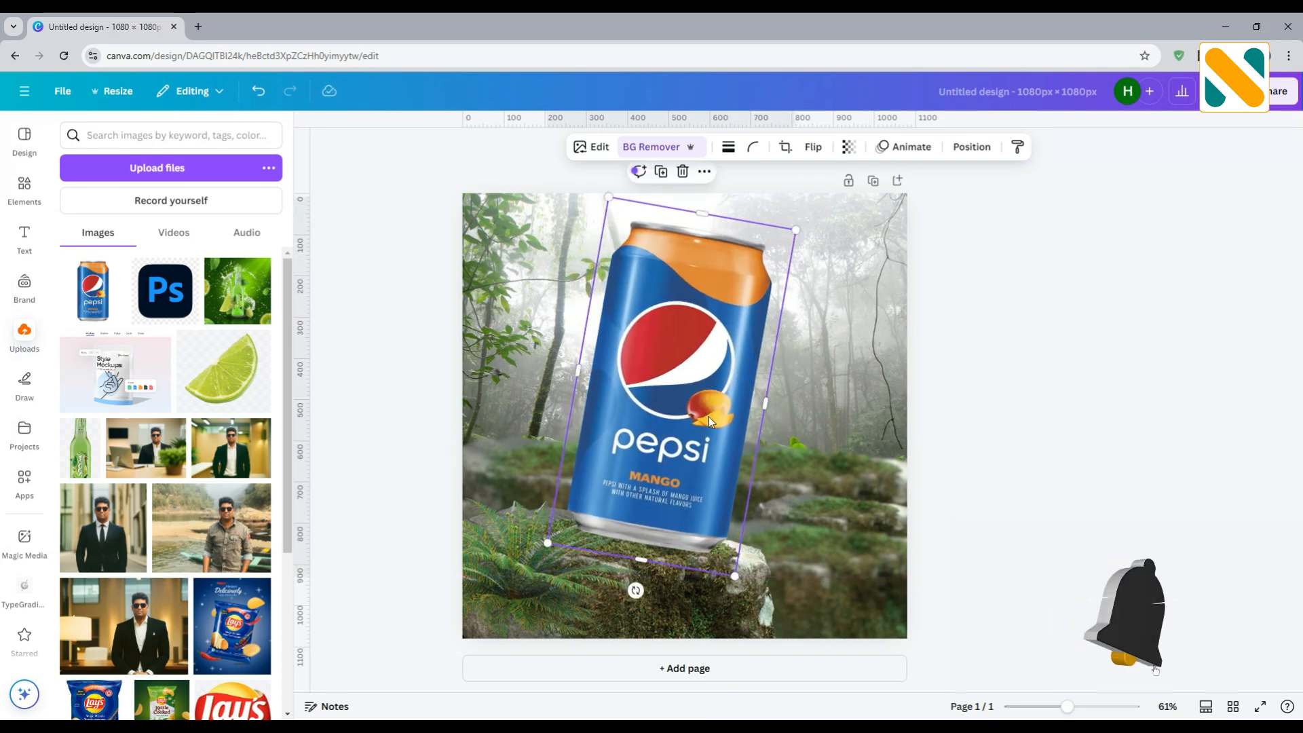
- Adjust the can image with contrast 50 and clarity 30
click(590, 148)
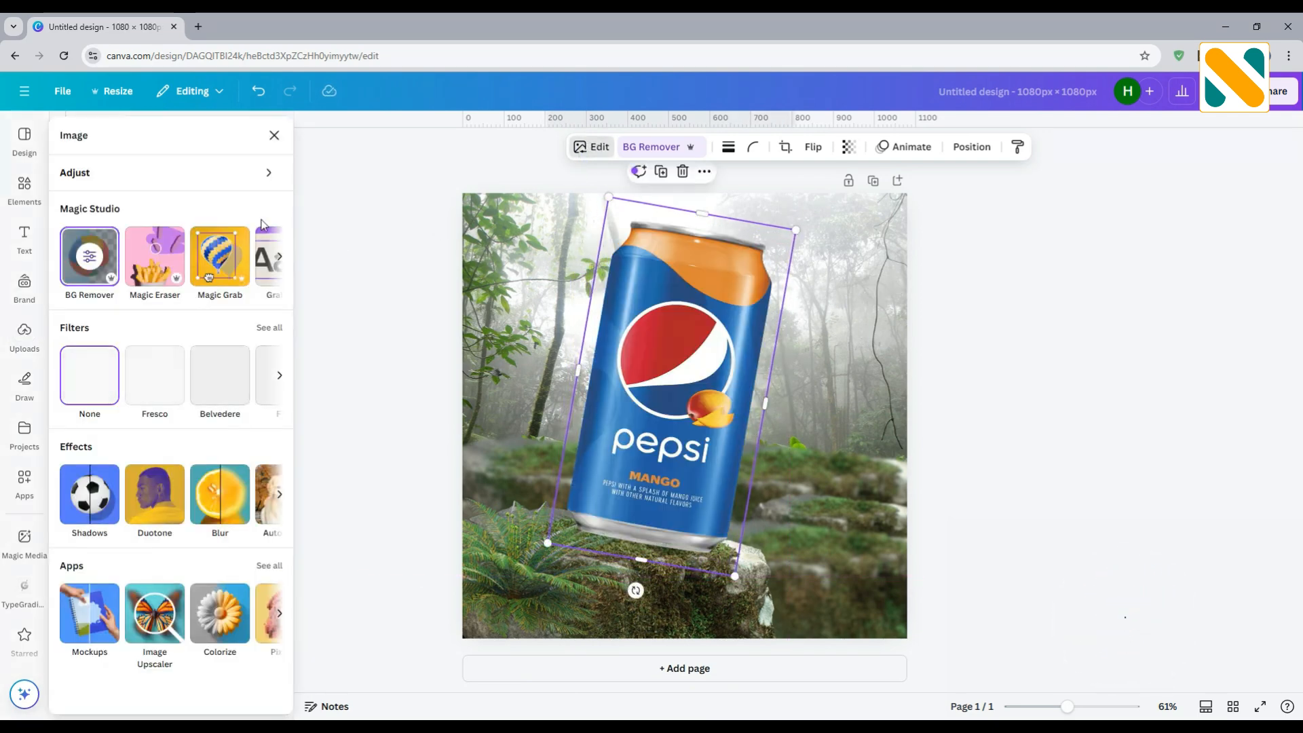
click(161, 181)
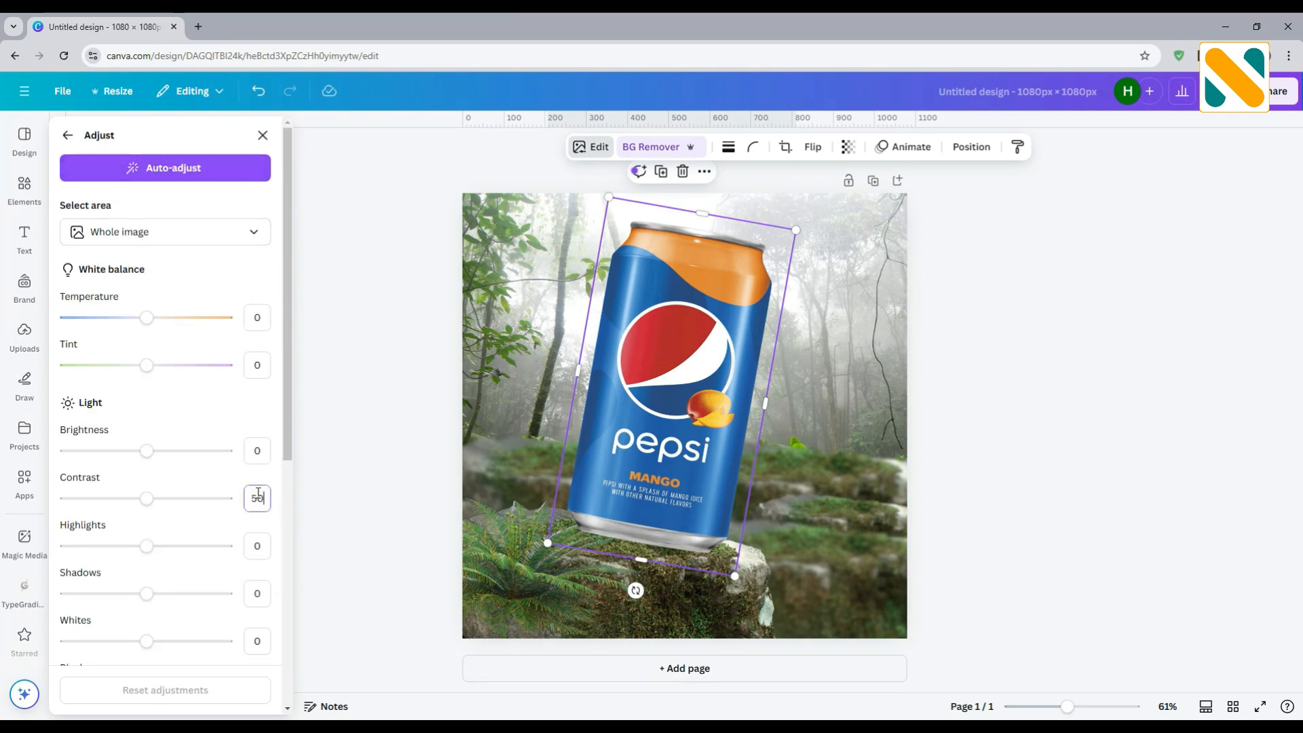
key(Return)
scroll(215, 554, down, 6)
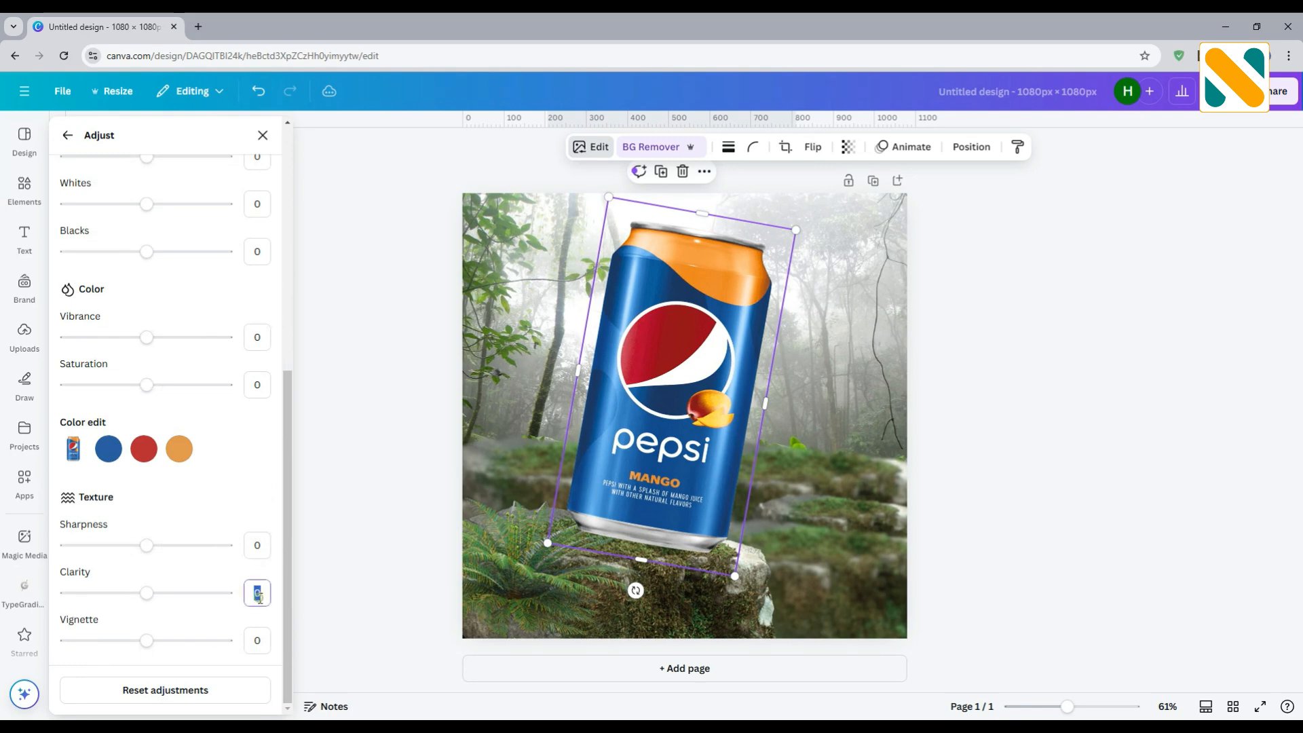
key(Return)
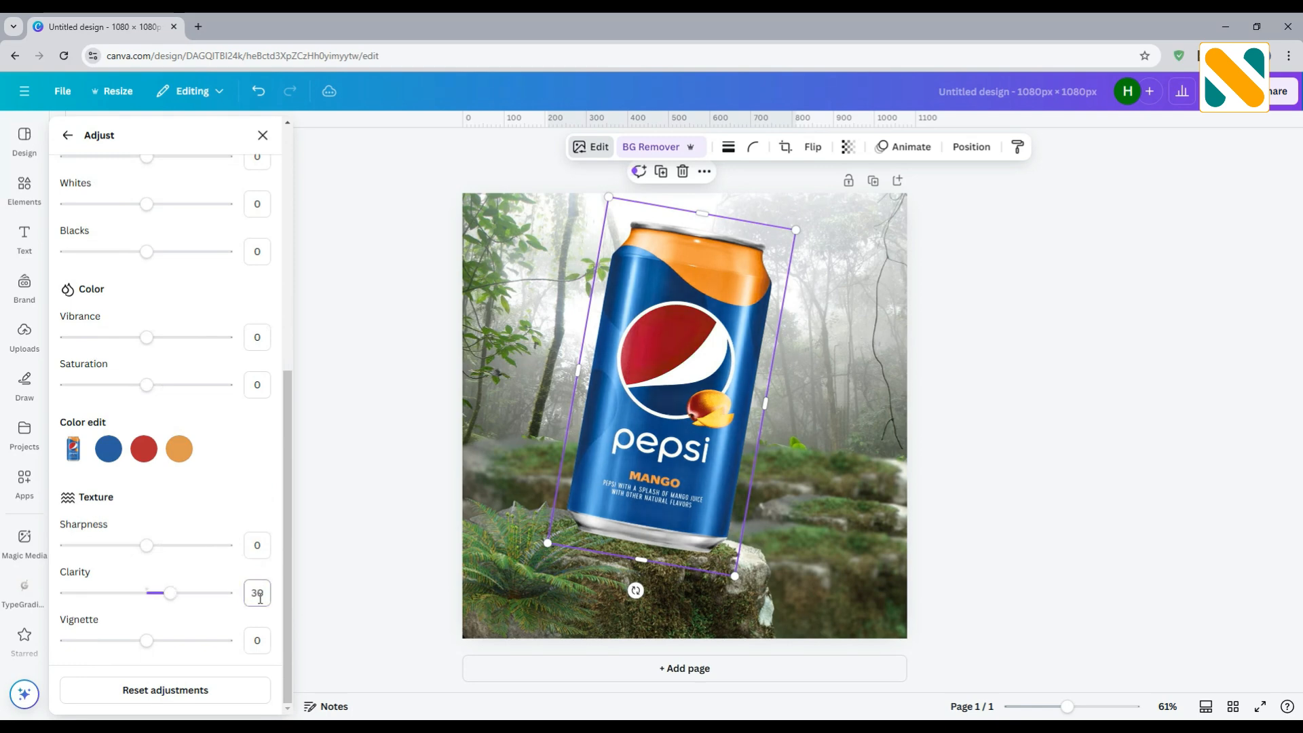
click(380, 339)
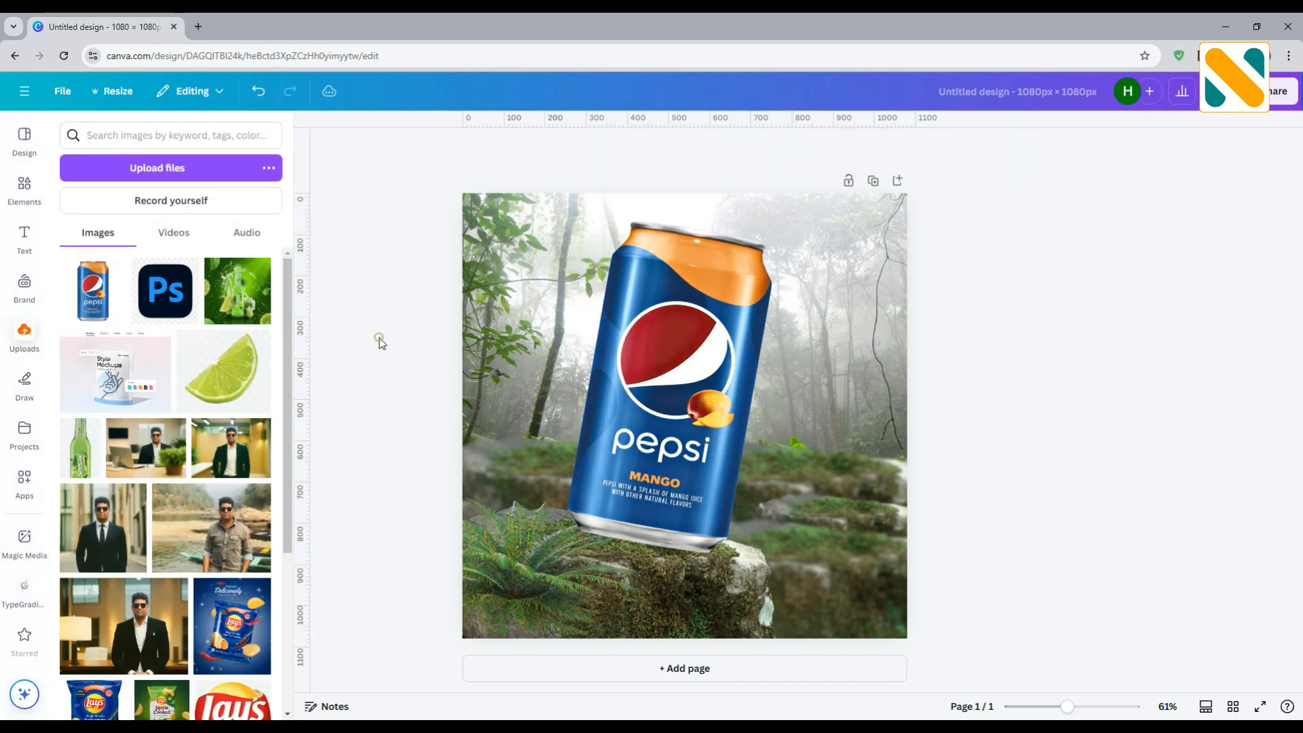
- Nudge the can slightly downward and send it one layer backward, behind the fern
drag(655, 383, 655, 390)
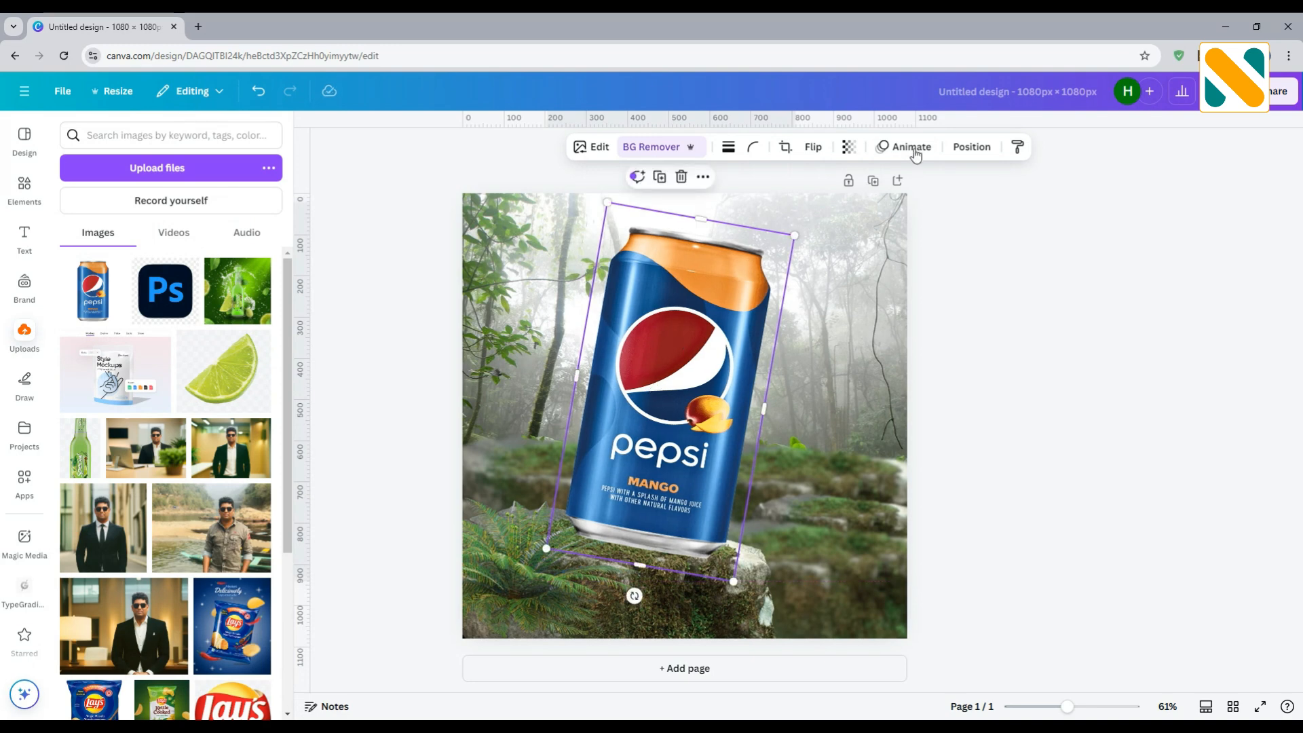
click(971, 146)
click(231, 206)
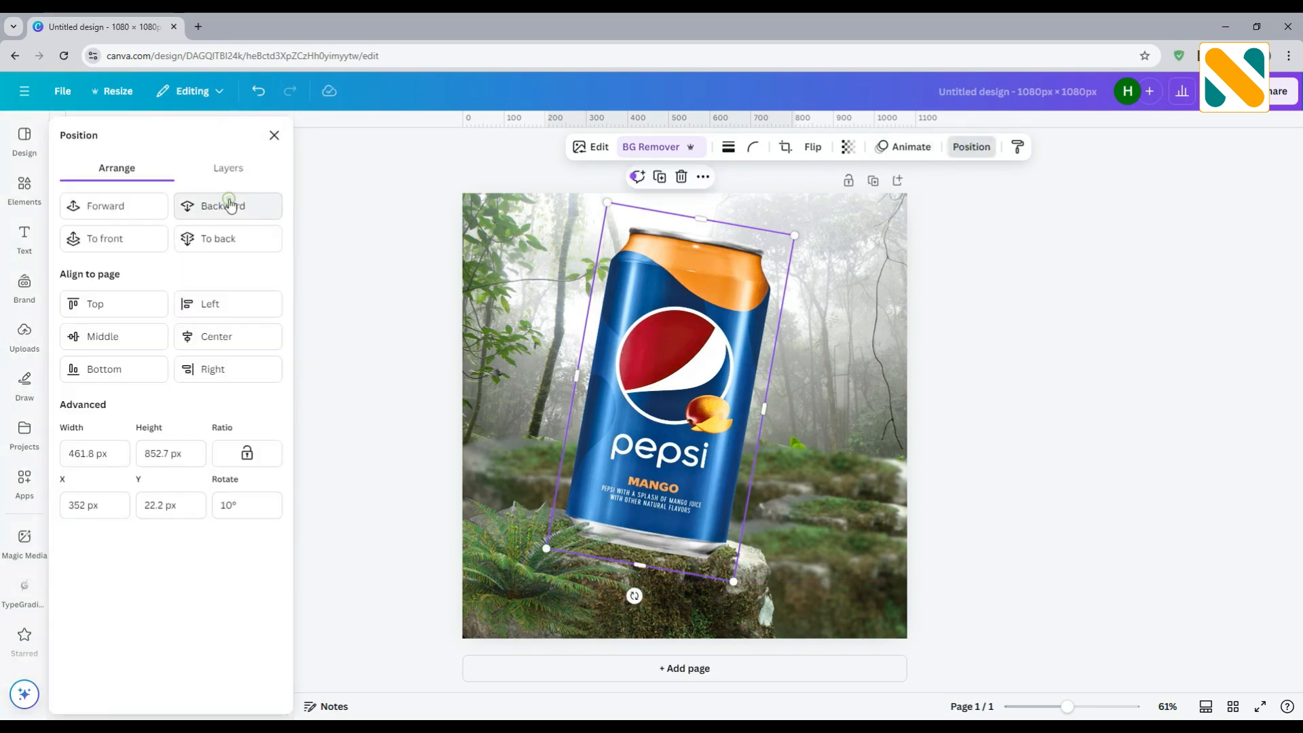
click(388, 306)
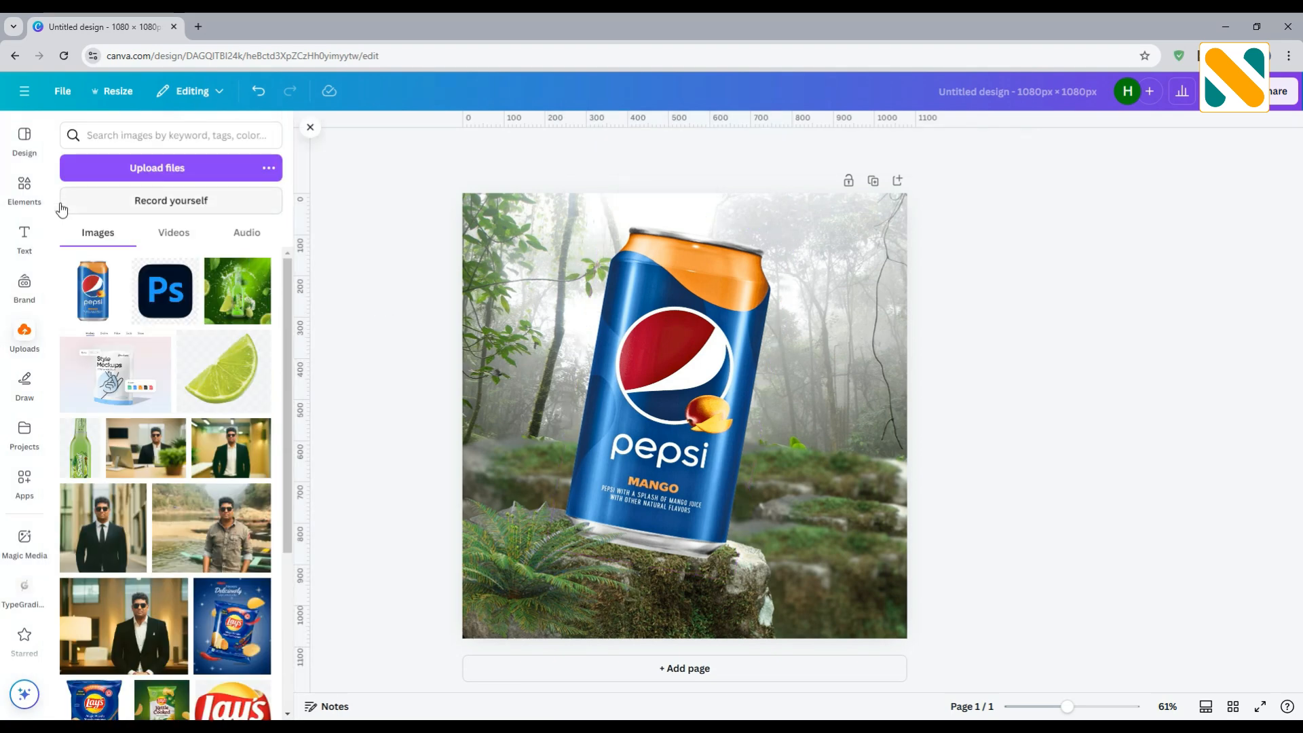
- Search the graphics for "foggy" and add the first soft white fog graphic to the page
click(26, 196)
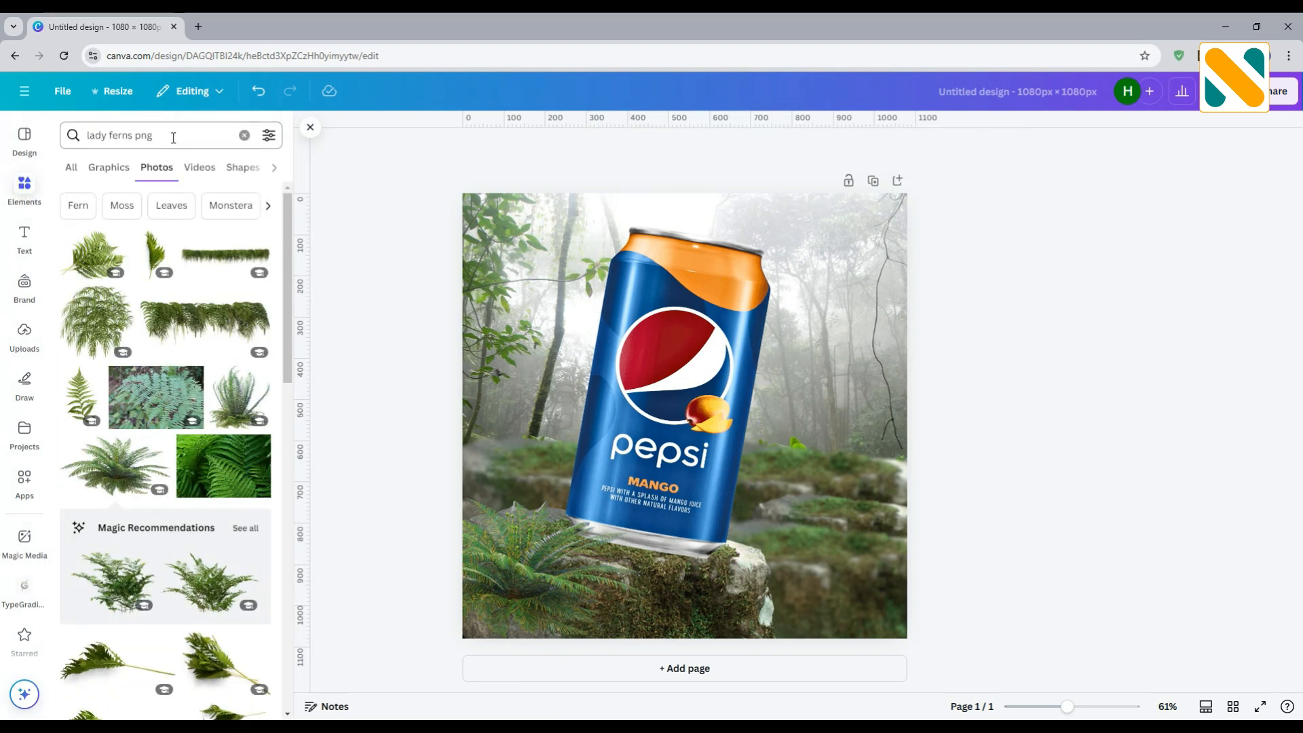
click(172, 135)
text(foggy)
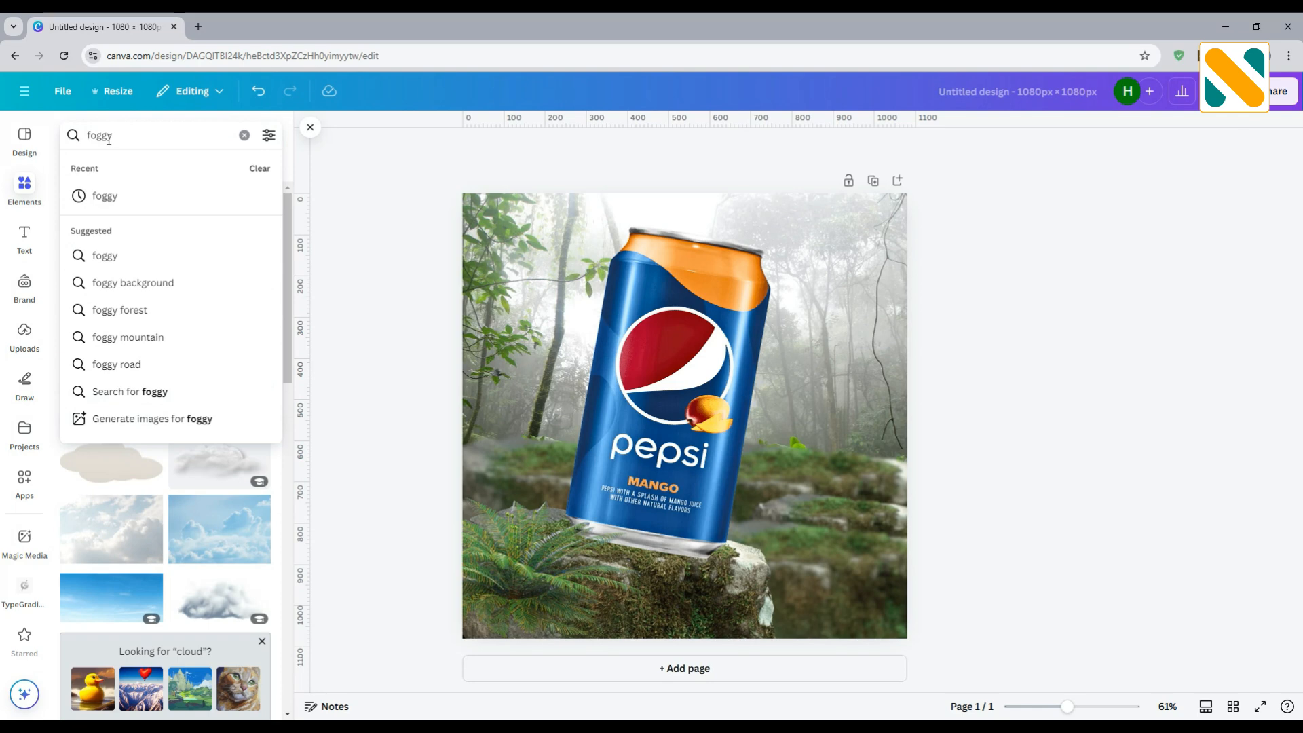
key(Return)
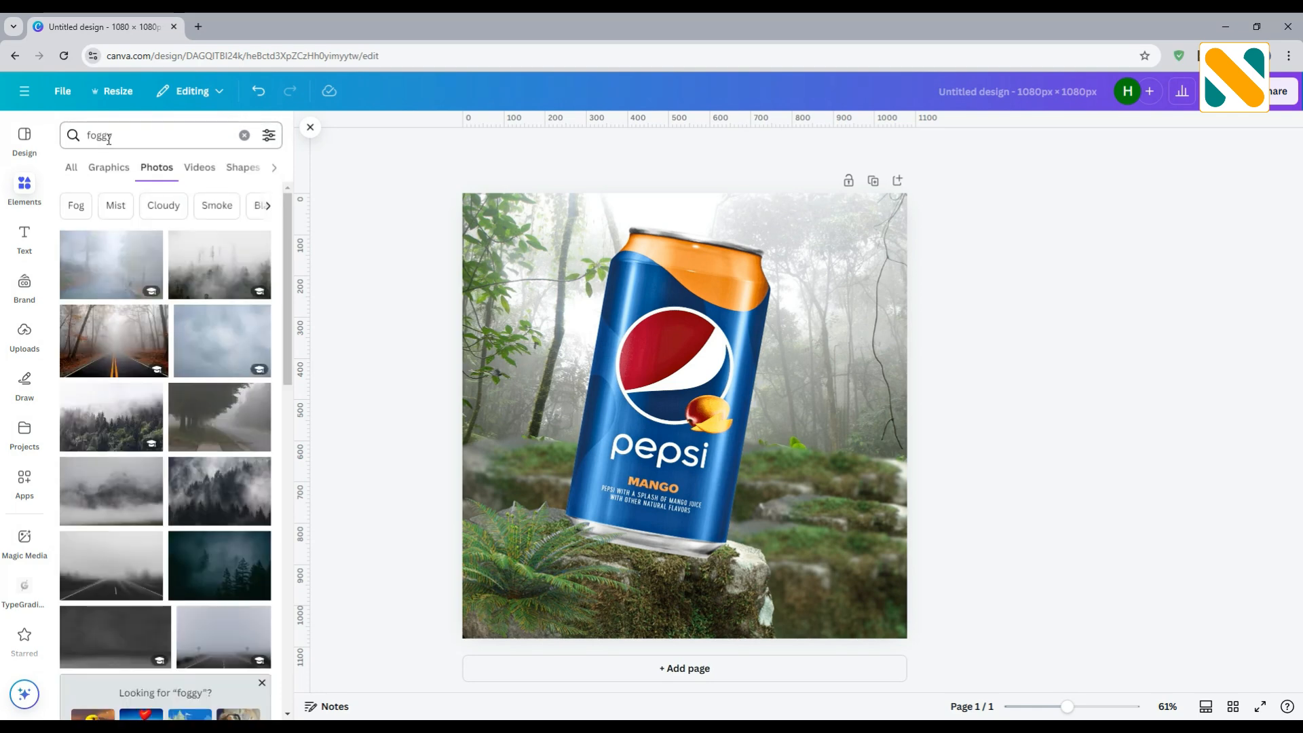
click(111, 167)
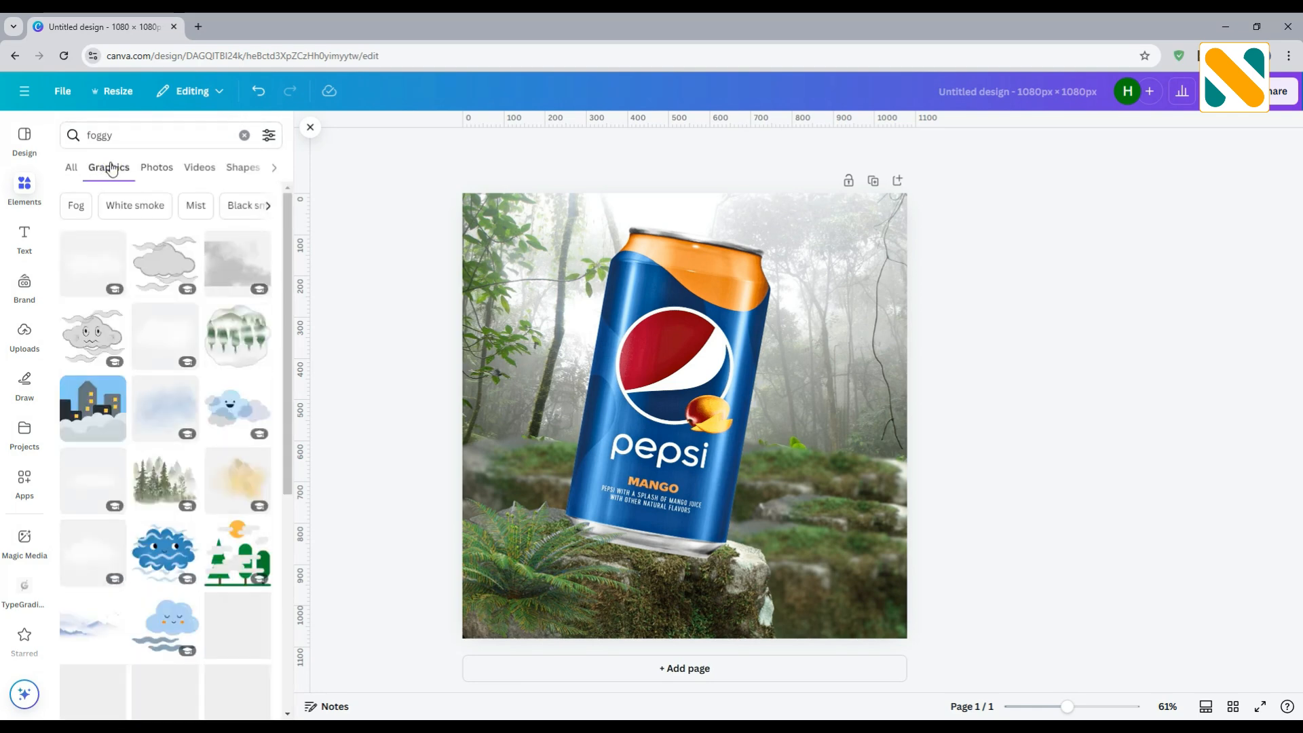
click(93, 262)
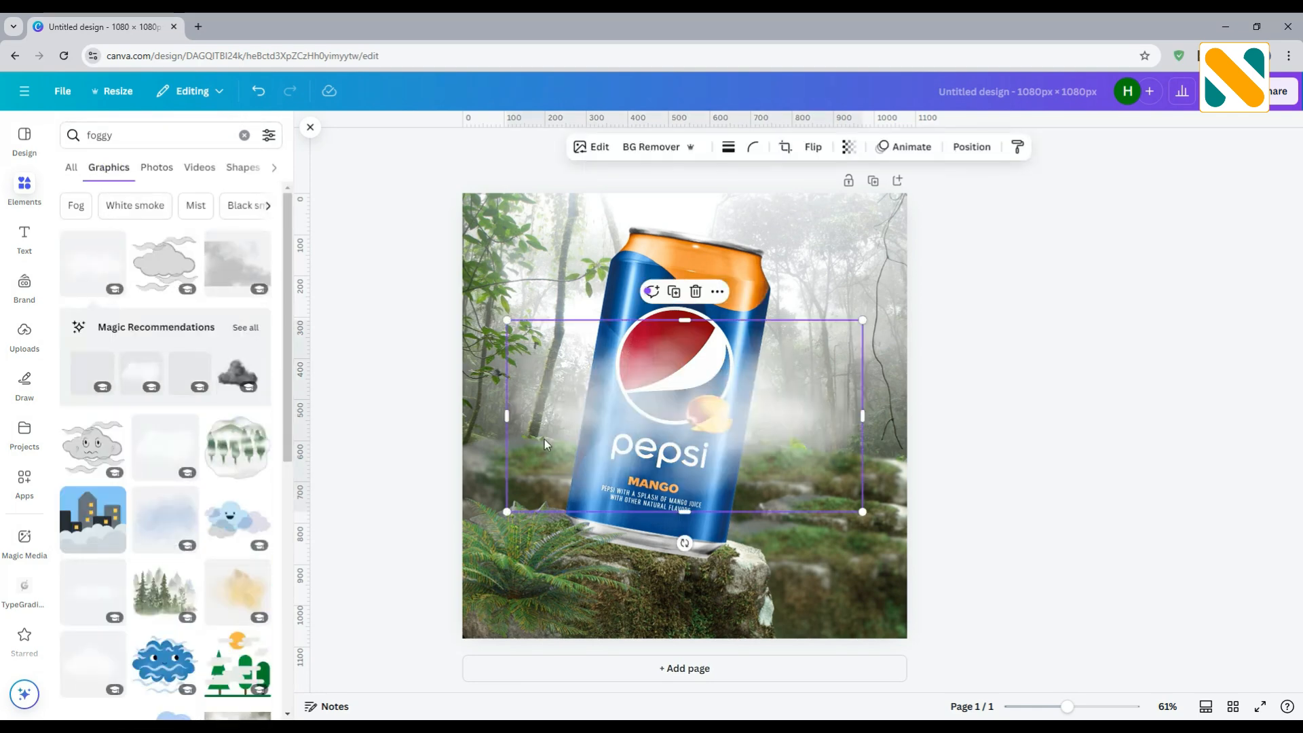
- Rotate the fog to 105°, shrink it and place it along the can's upper-left edge
drag(675, 545, 591, 392)
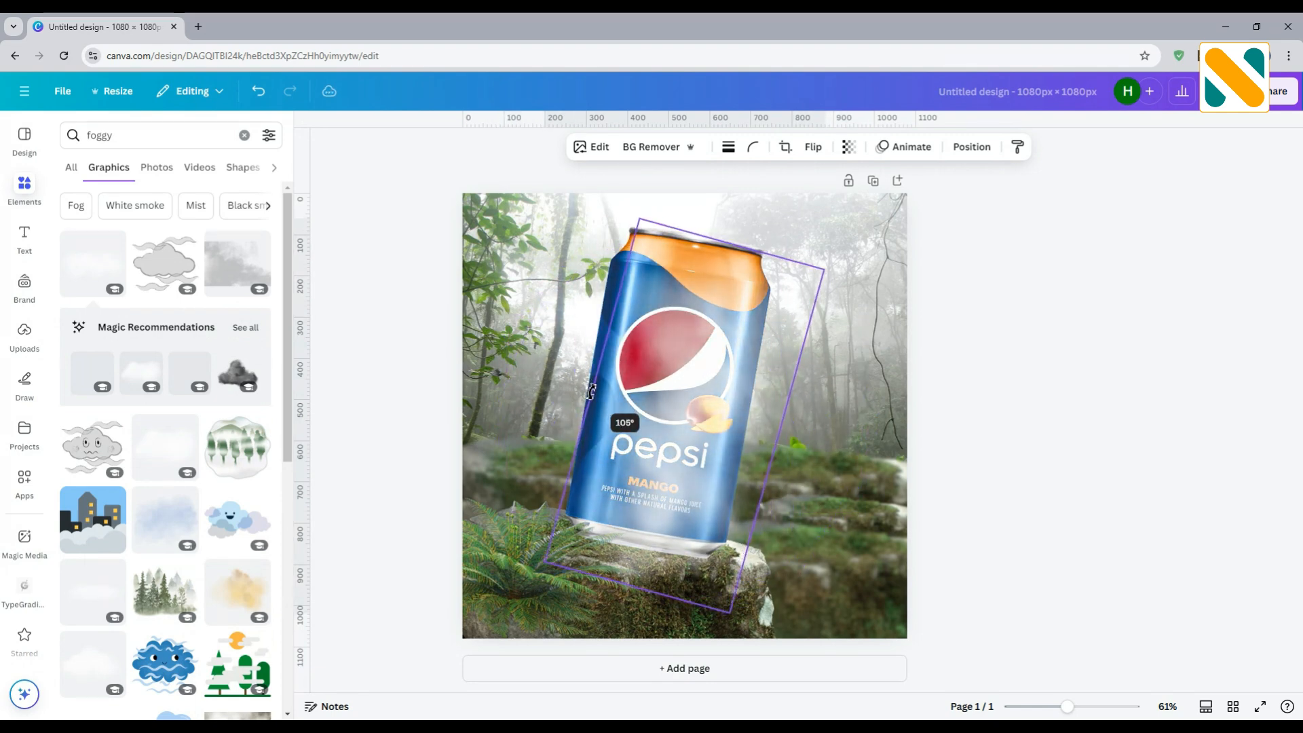
drag(690, 407, 616, 407)
drag(655, 613, 608, 414)
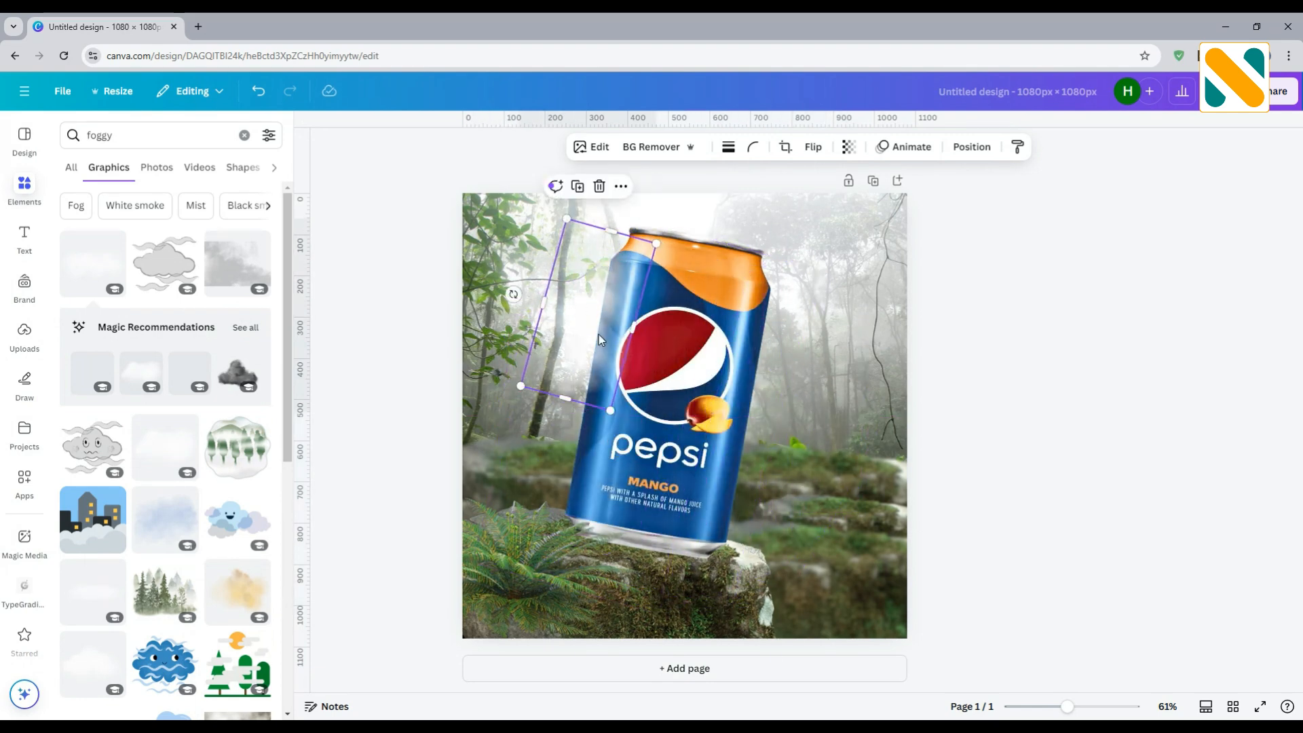
drag(597, 333, 594, 357)
- Shift the can, the sharp foreground rock and the fern slightly to the right
drag(672, 367, 679, 366)
drag(703, 599, 713, 600)
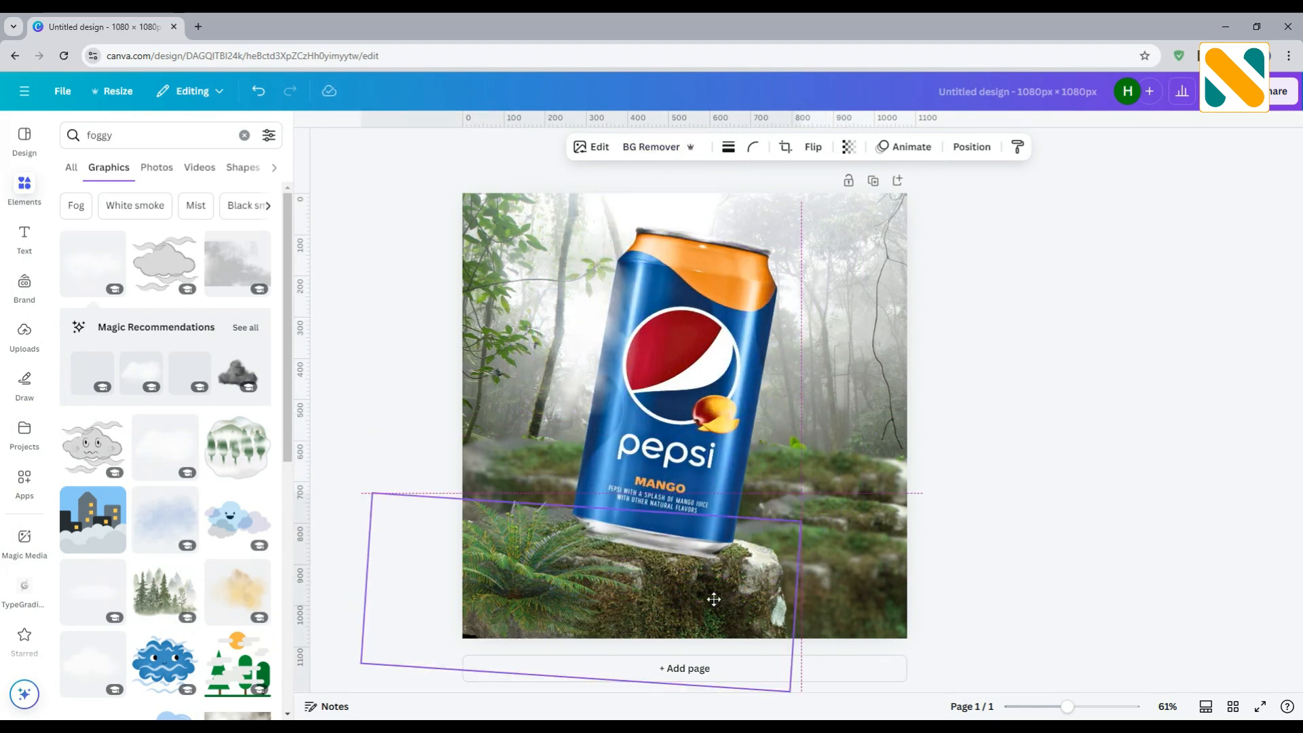
drag(535, 596, 540, 596)
click(393, 364)
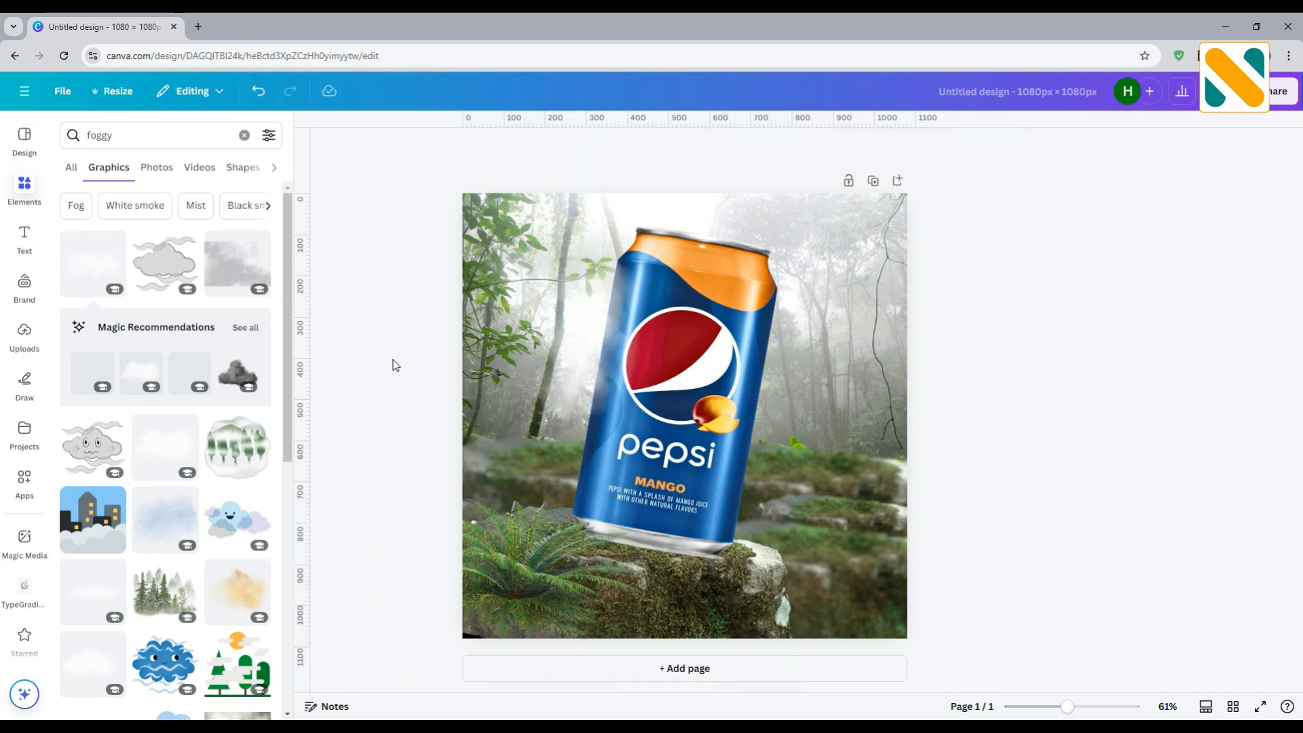
- Place a copy of the fog graphic along the can's right edge
drag(558, 361, 791, 386)
click(691, 547)
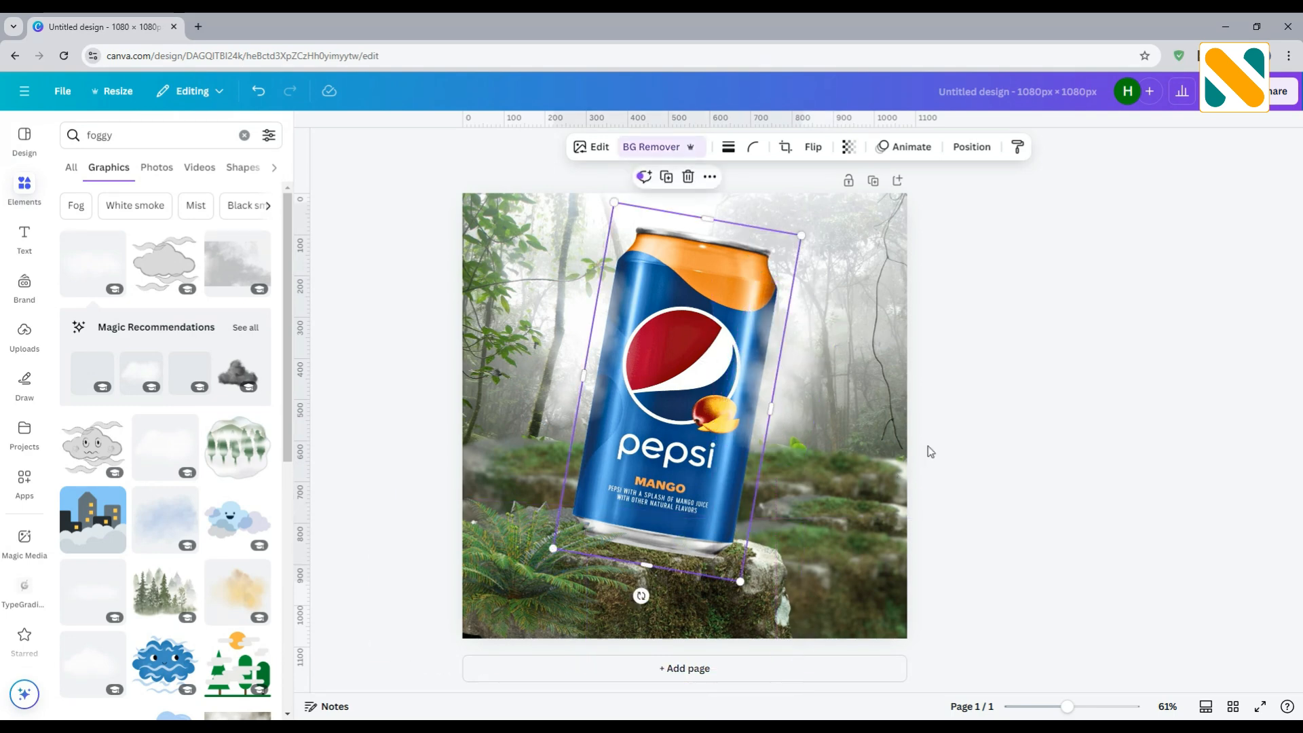
click(986, 412)
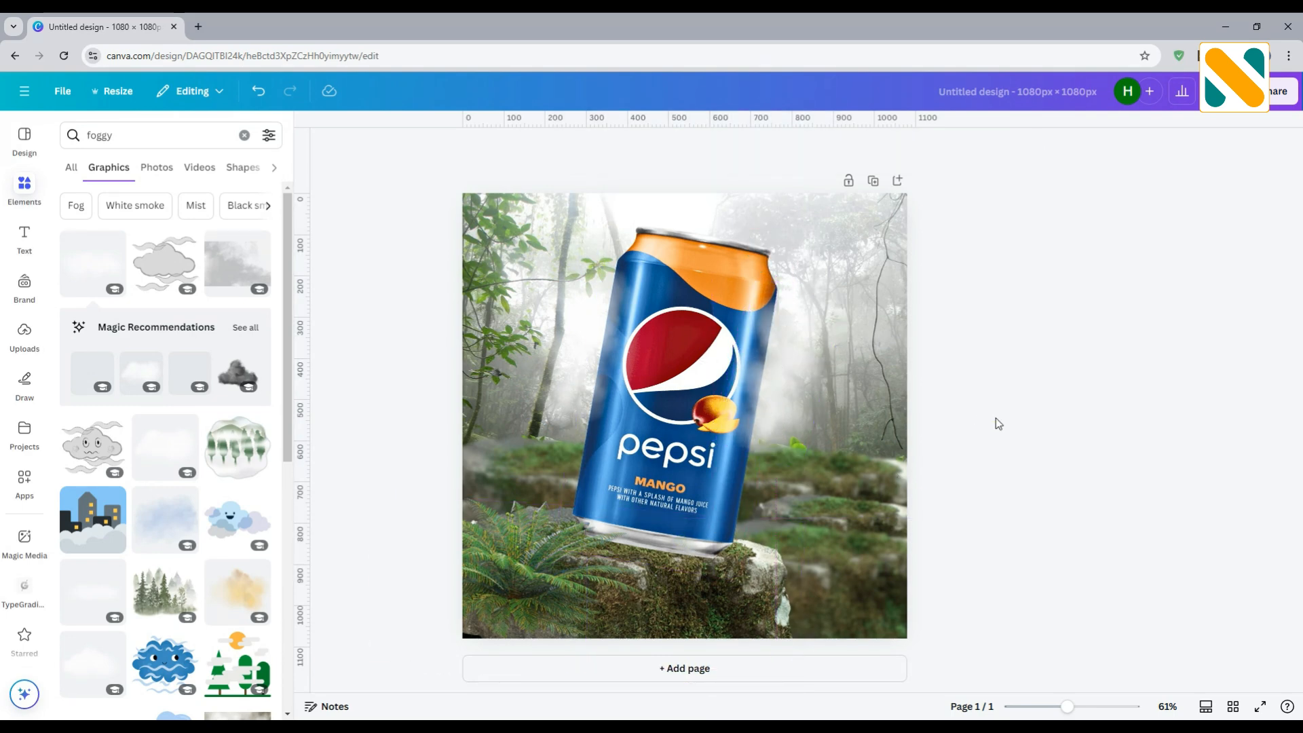
- Search the graphics for "shadow", add the first flat oval shadow and shrink it over the page's lower-right corner
click(99, 135)
text(shadow)
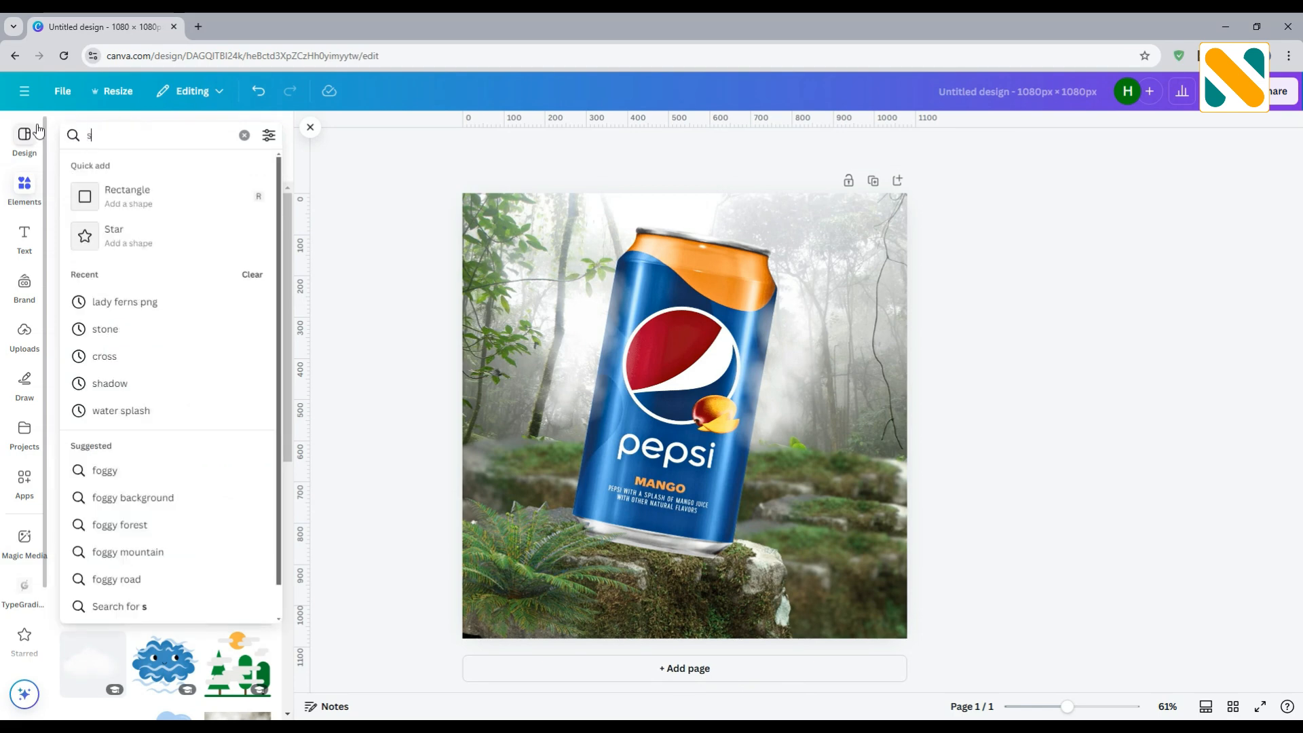
key(Return)
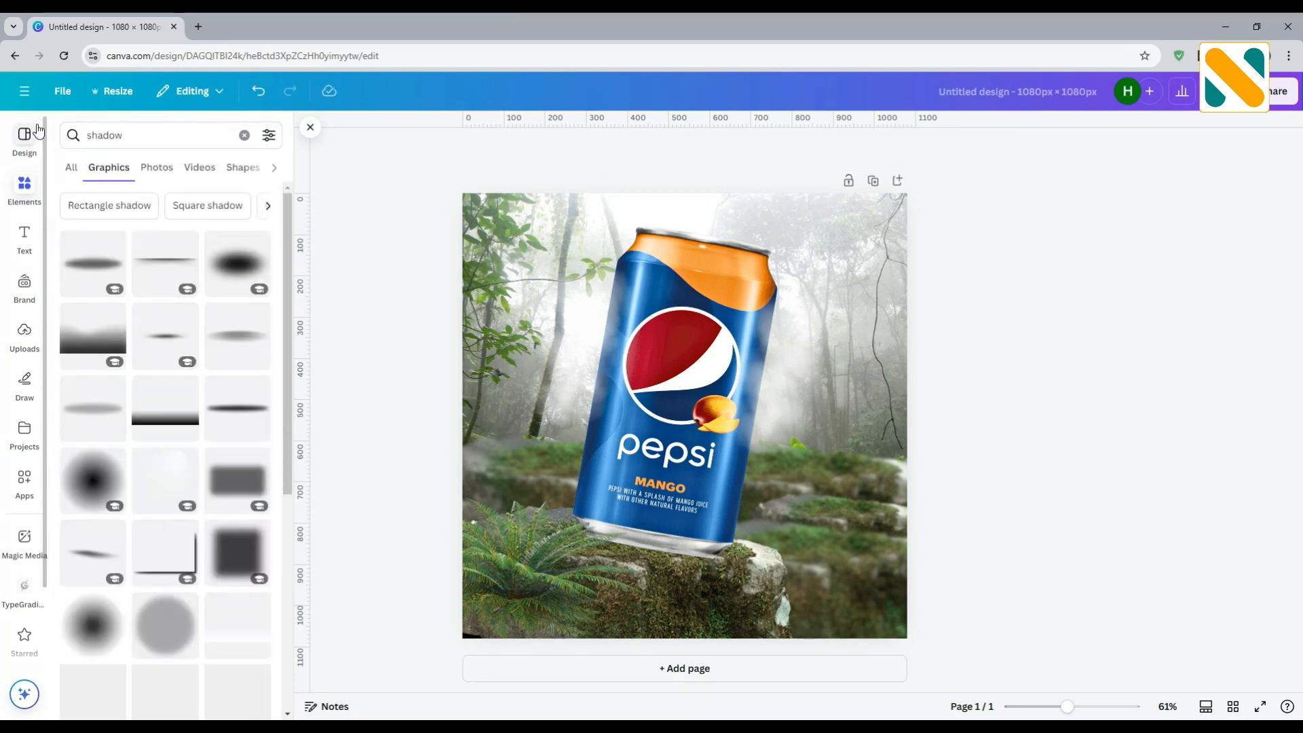
click(82, 263)
drag(685, 415, 842, 506)
drag(896, 518, 977, 585)
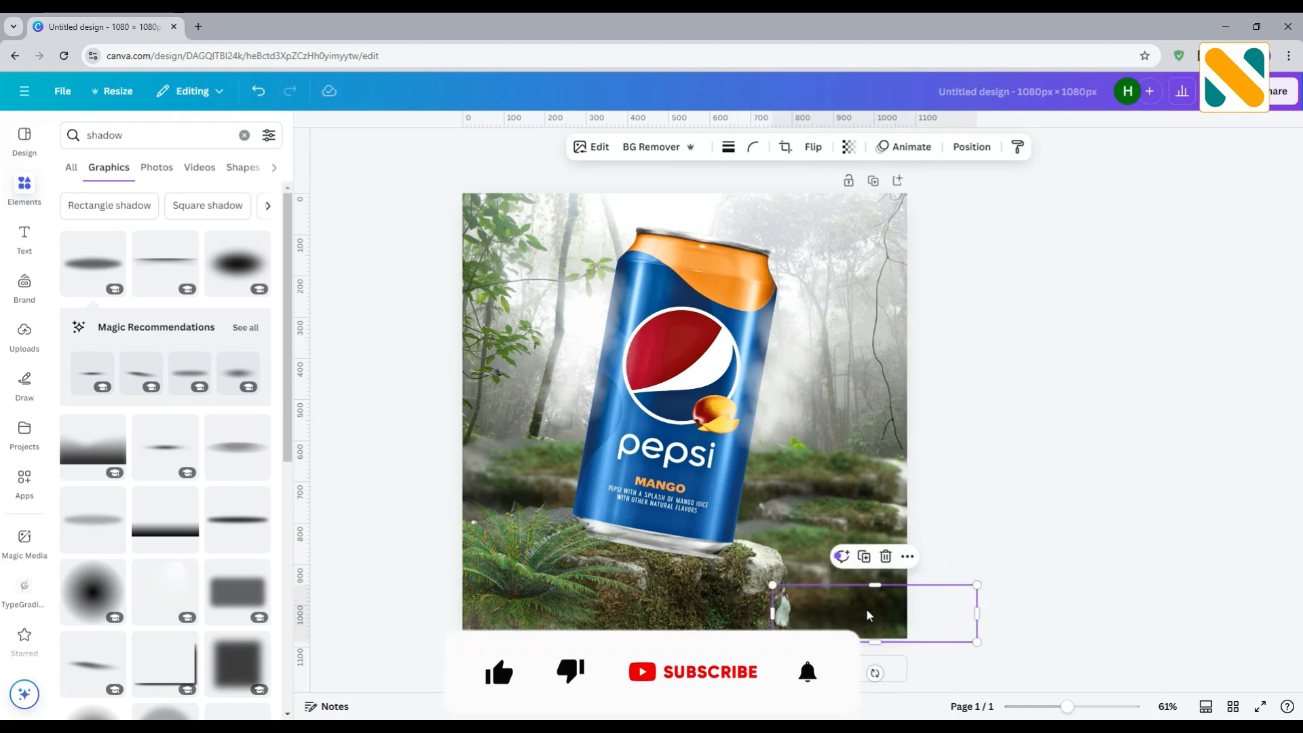
drag(864, 612, 830, 619)
- Add the curved bottom shadow graphic, shrink it, tilt it to match the can and fit it under the can's base
scroll(109, 502, down, 7)
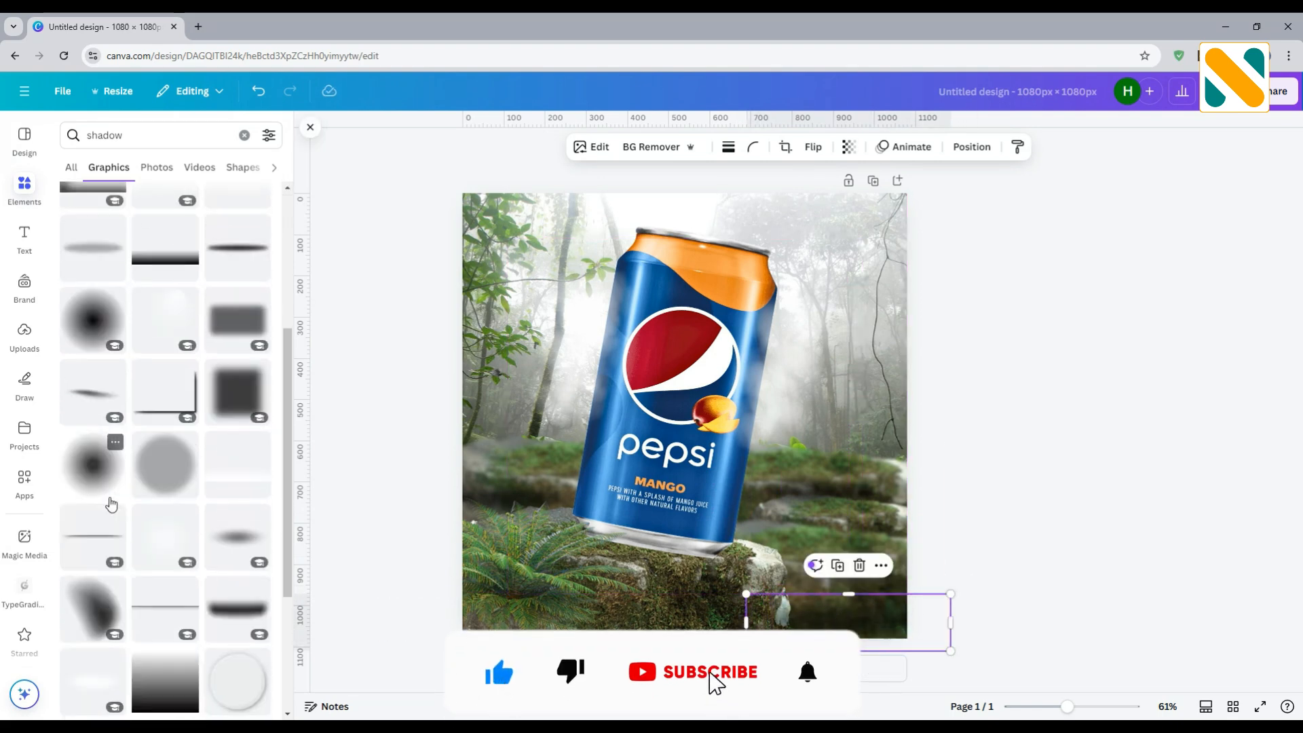
scroll(110, 509, down, 3)
click(241, 565)
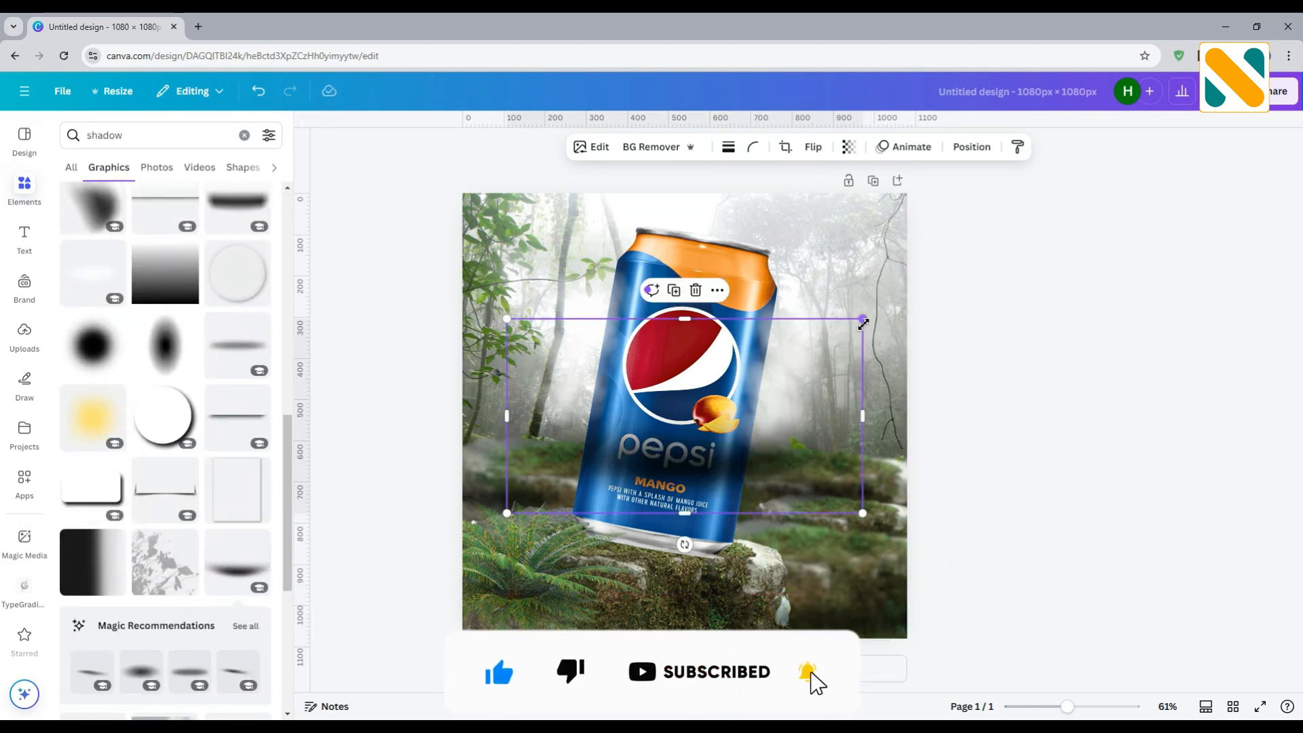
drag(860, 318, 678, 412)
drag(596, 490, 664, 548)
drag(663, 600, 653, 602)
drag(565, 457, 536, 435)
drag(627, 536, 644, 541)
- Add the flat oval shadow graphic again, enlarge it and place it along the page's lower-left edge over the fern and rock
scroll(140, 381, down, 5)
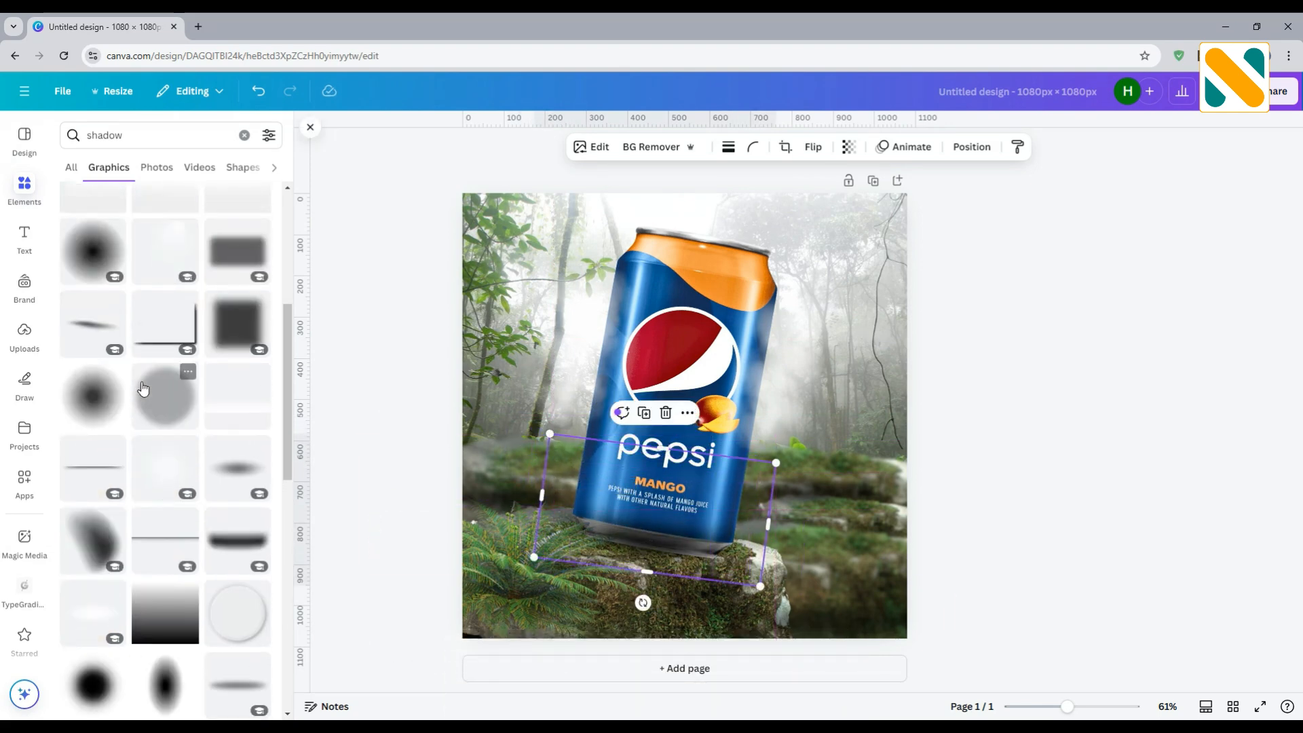
scroll(141, 384, up, 3)
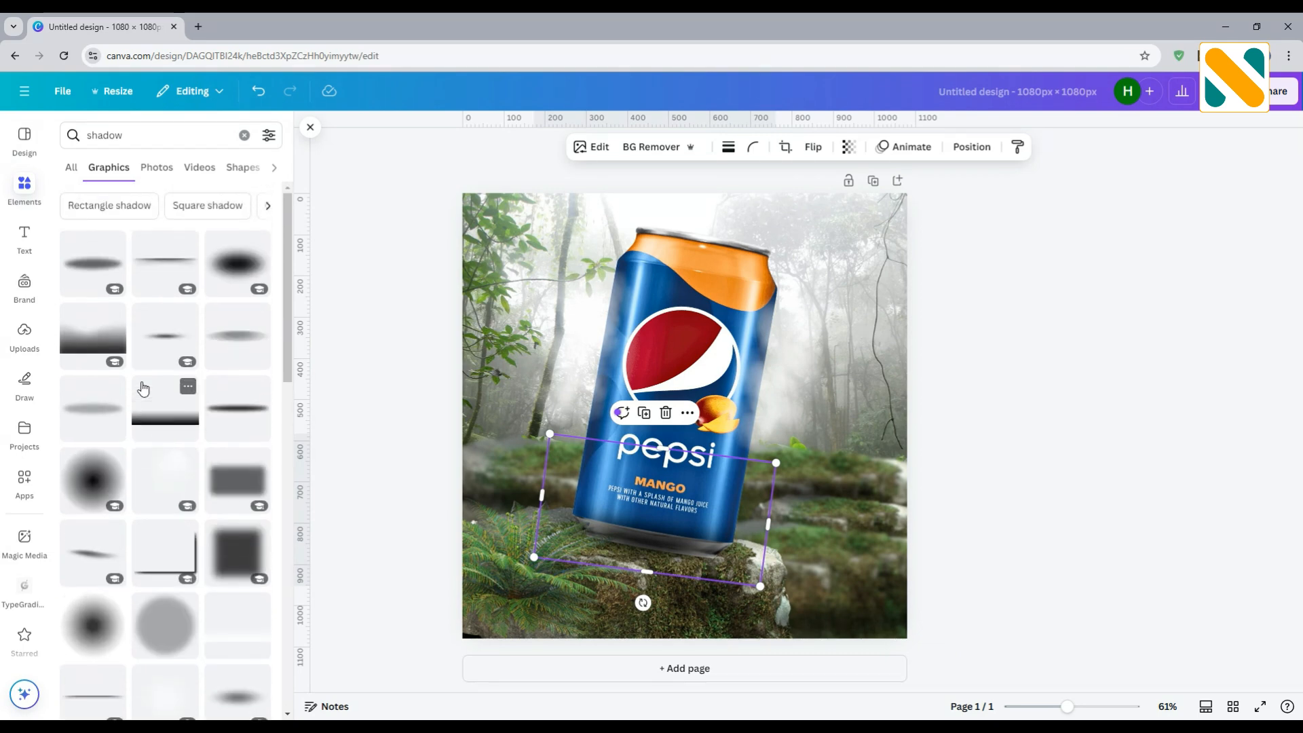
drag(83, 269, 849, 539)
drag(724, 595, 665, 623)
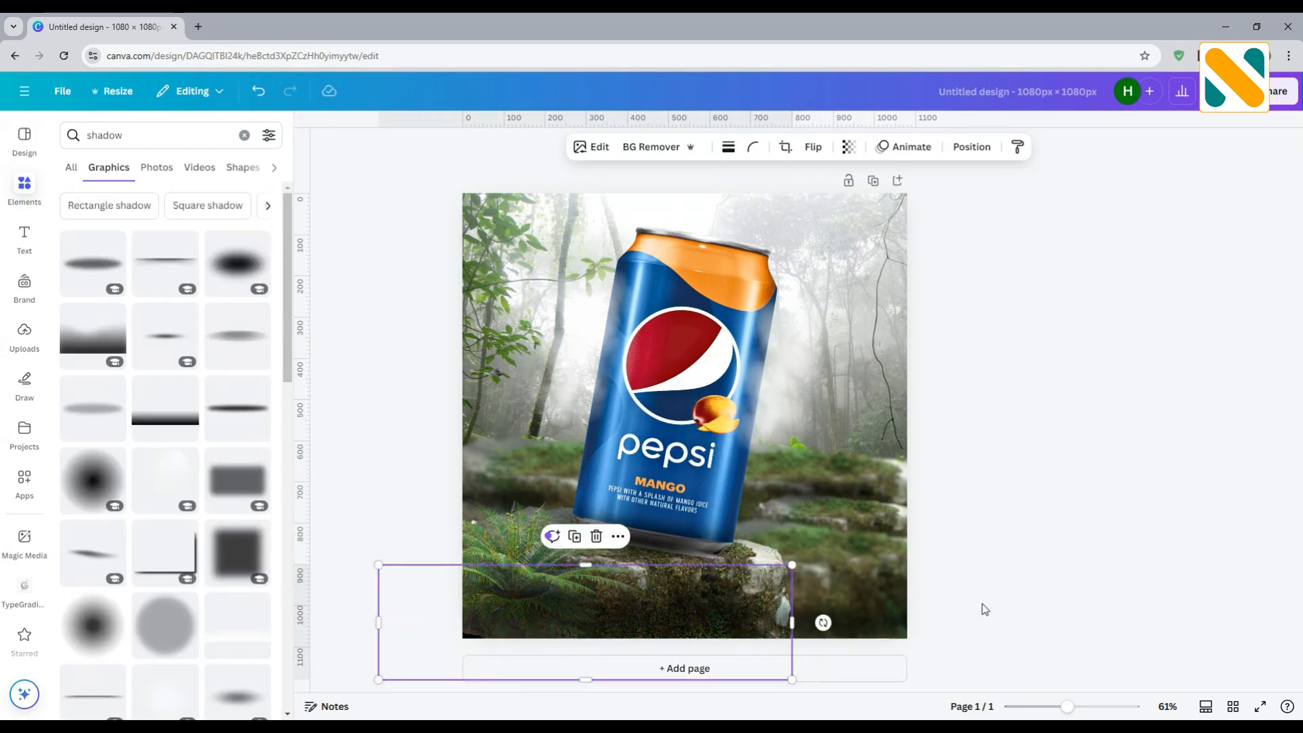
drag(792, 565, 832, 553)
drag(747, 602, 774, 615)
click(1002, 487)
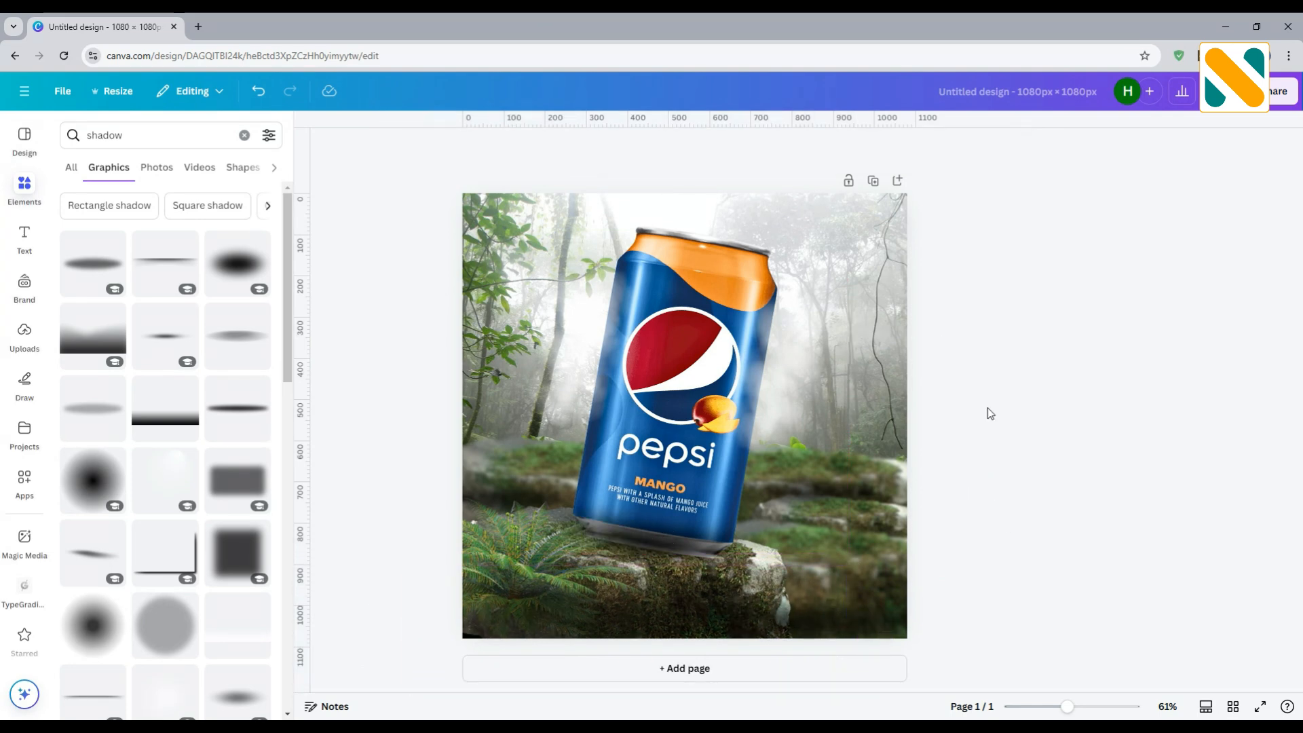
- Apply the Fresco filter to the forest background and blur the whole image at intensity 20
click(877, 211)
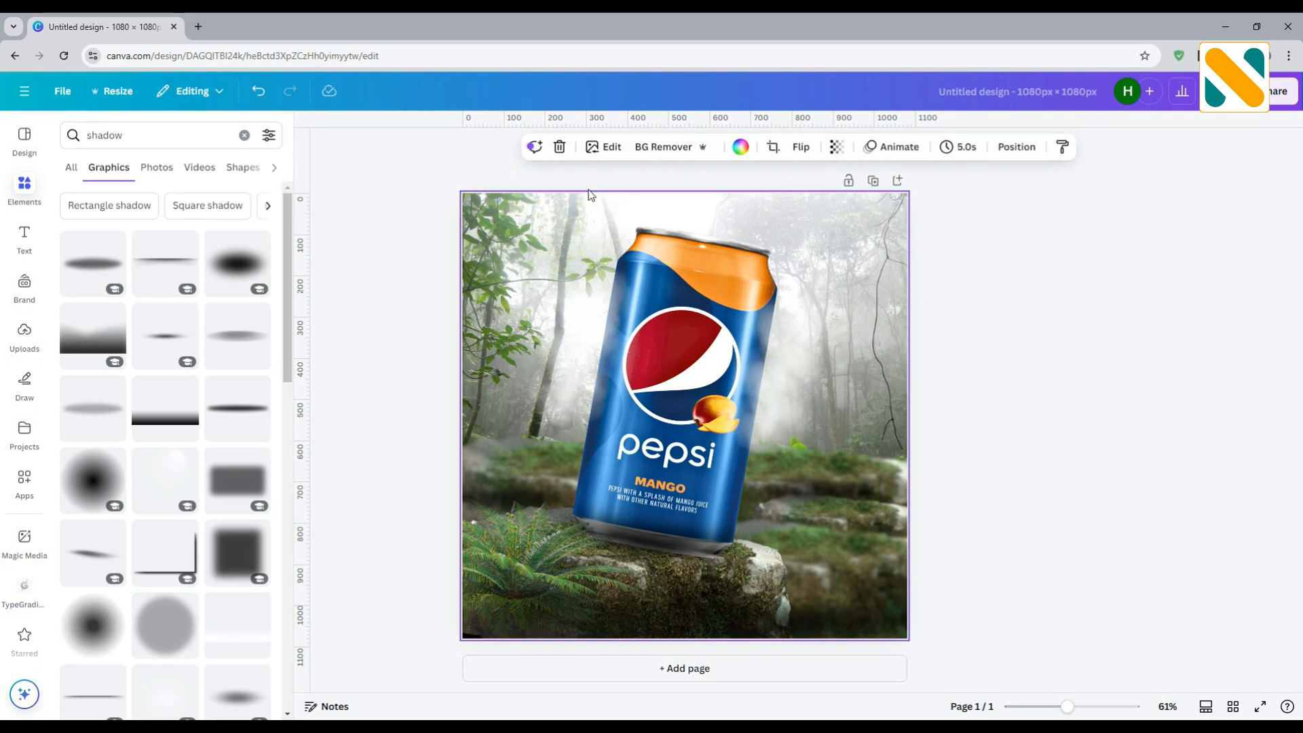
click(595, 149)
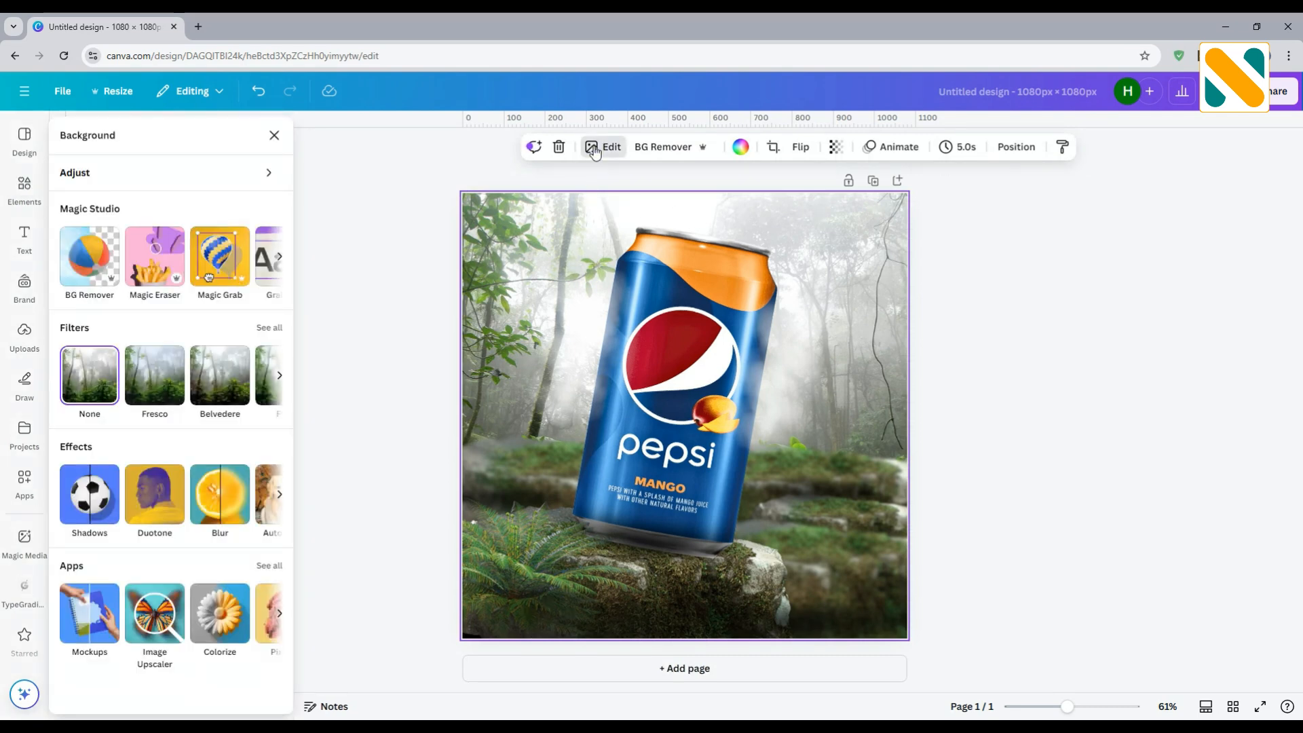
click(148, 384)
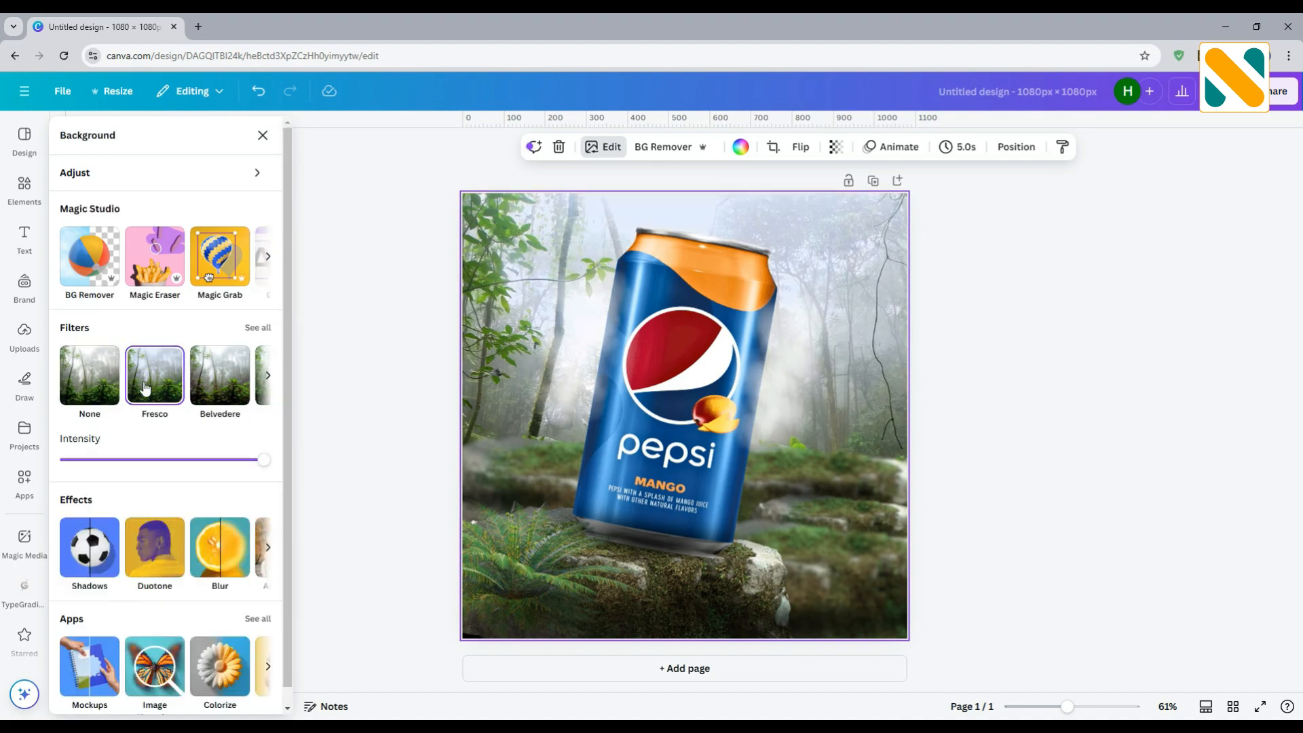
click(207, 547)
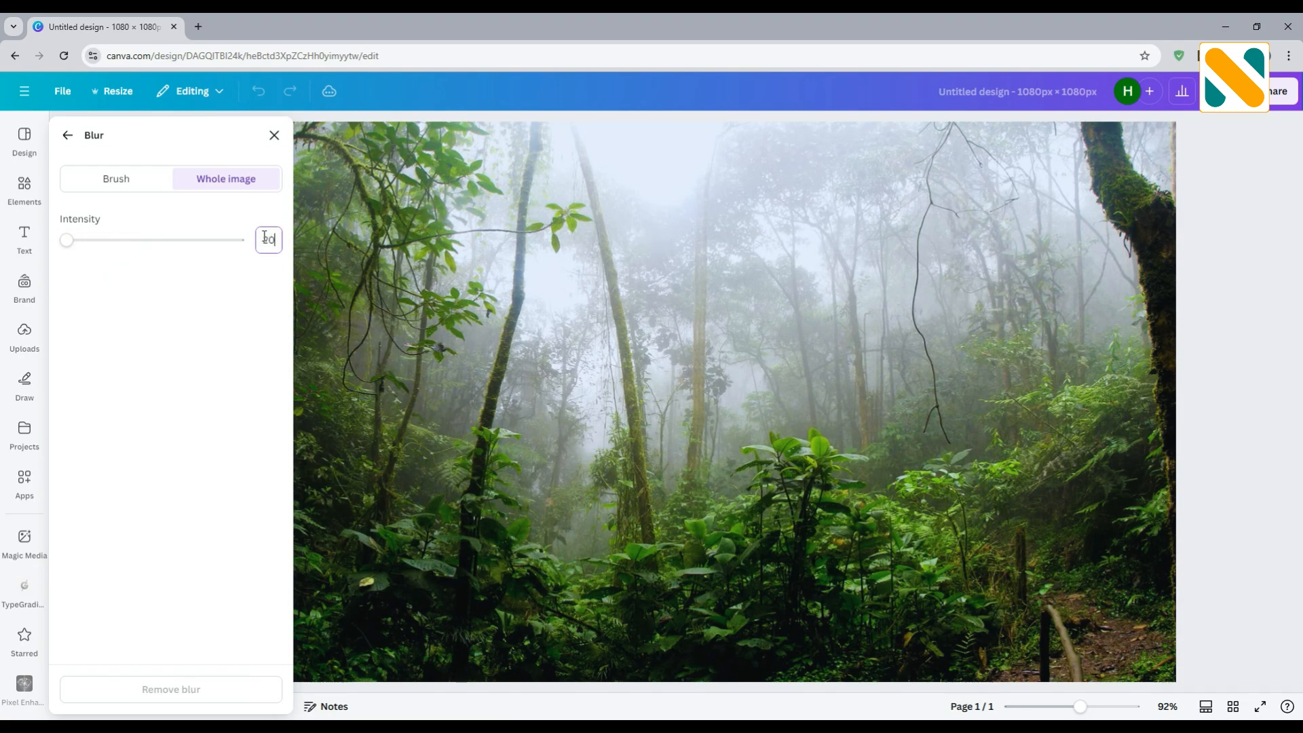
key(Return)
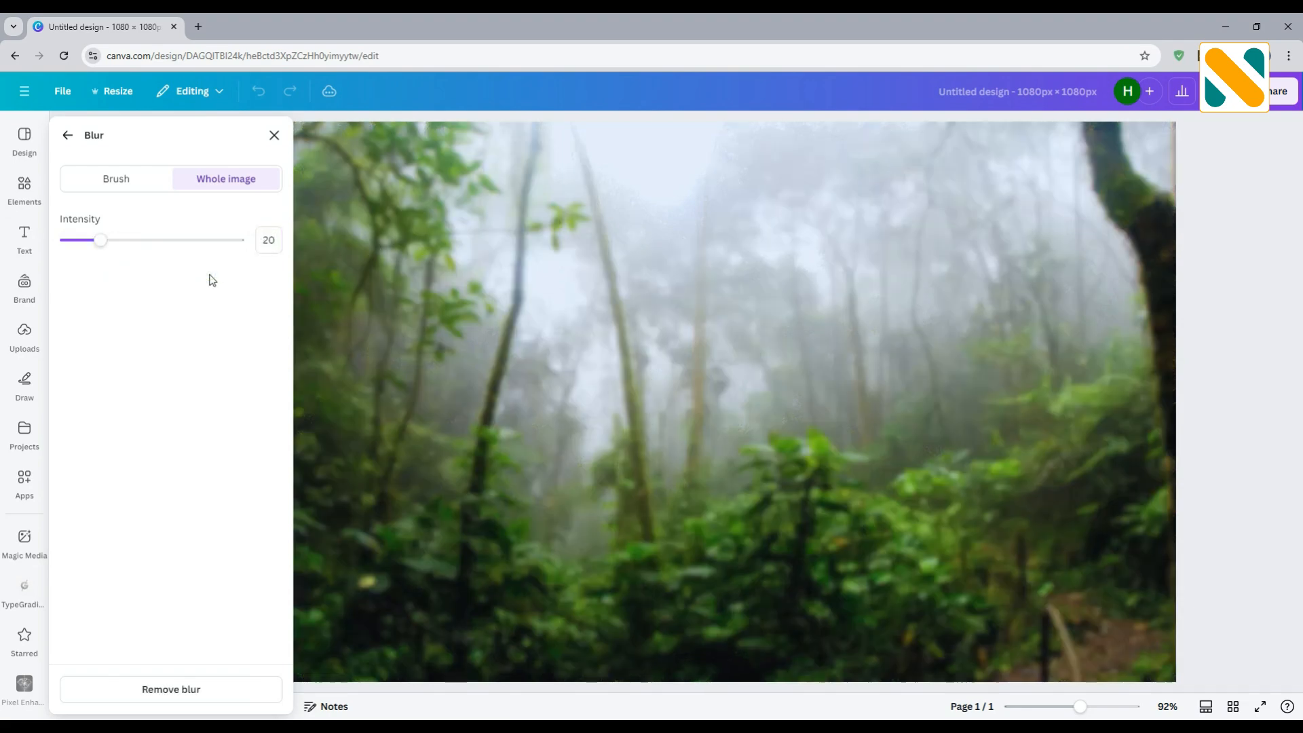
click(71, 139)
click(387, 344)
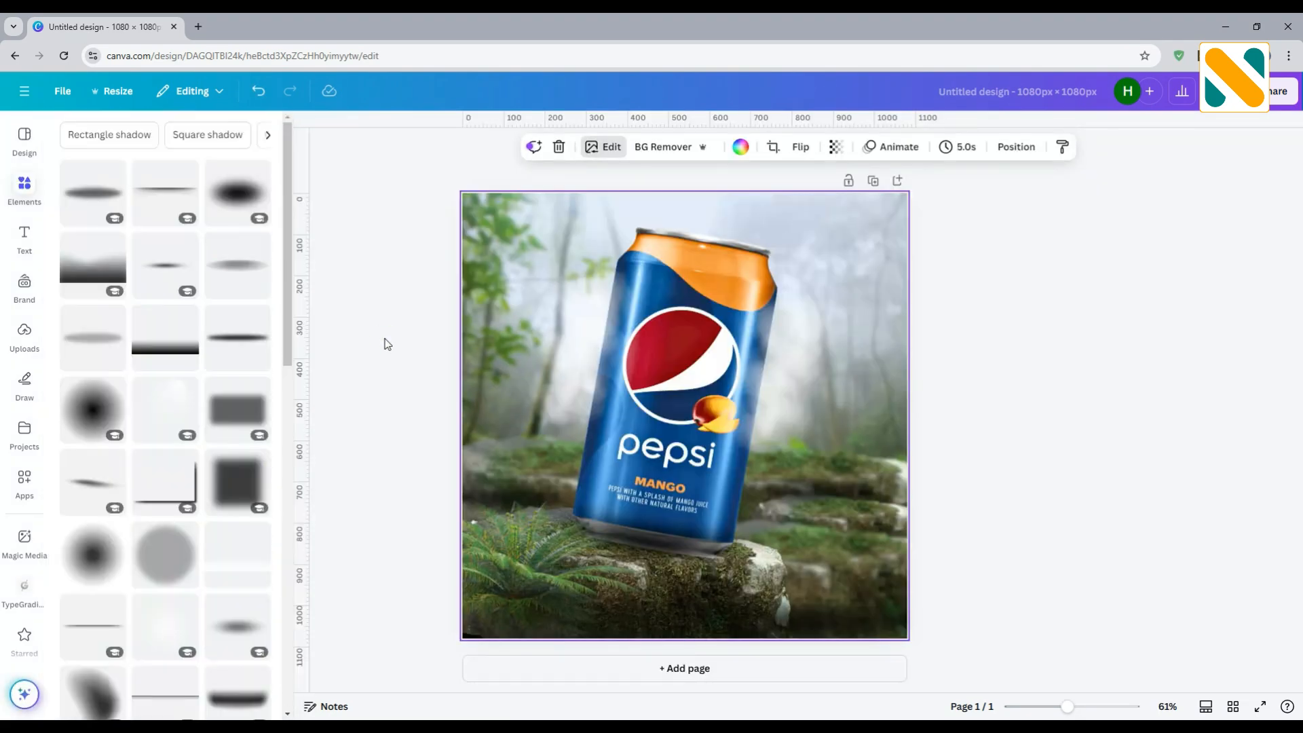
- Make the fog graphics on both sides of the can more transparent
click(593, 379)
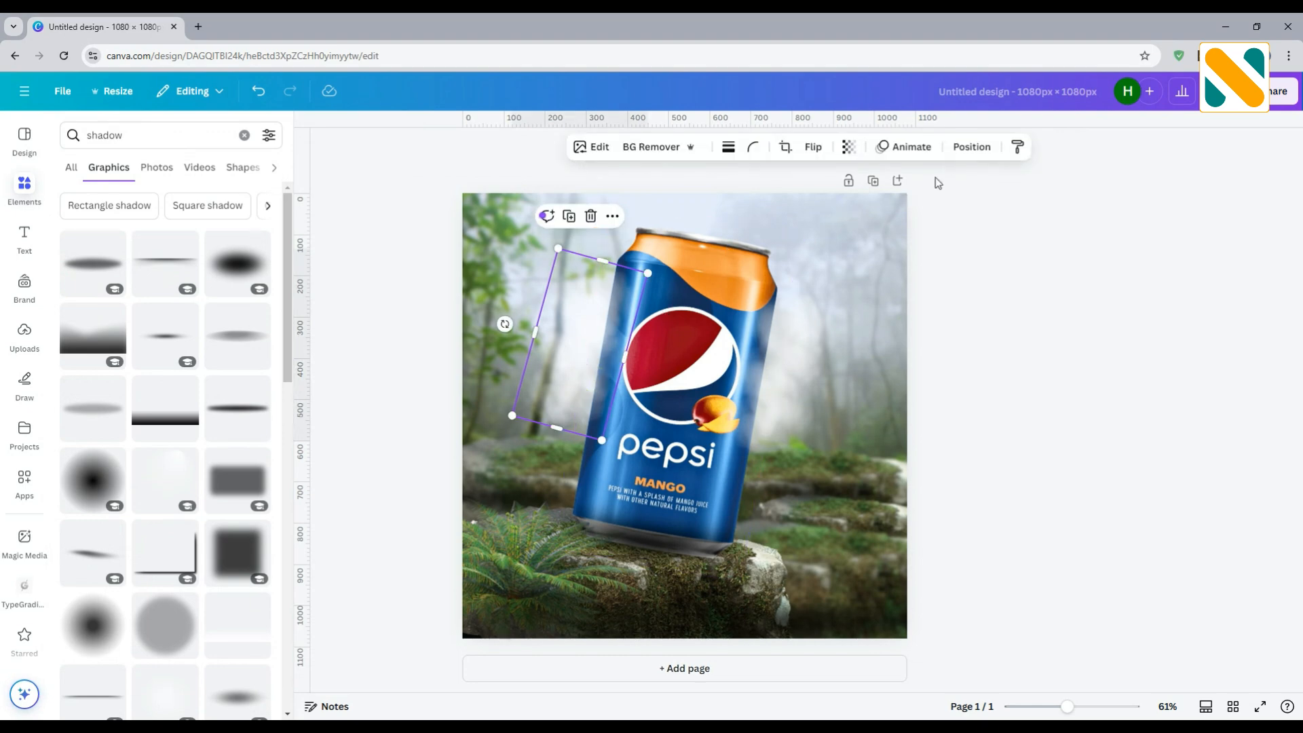
click(848, 147)
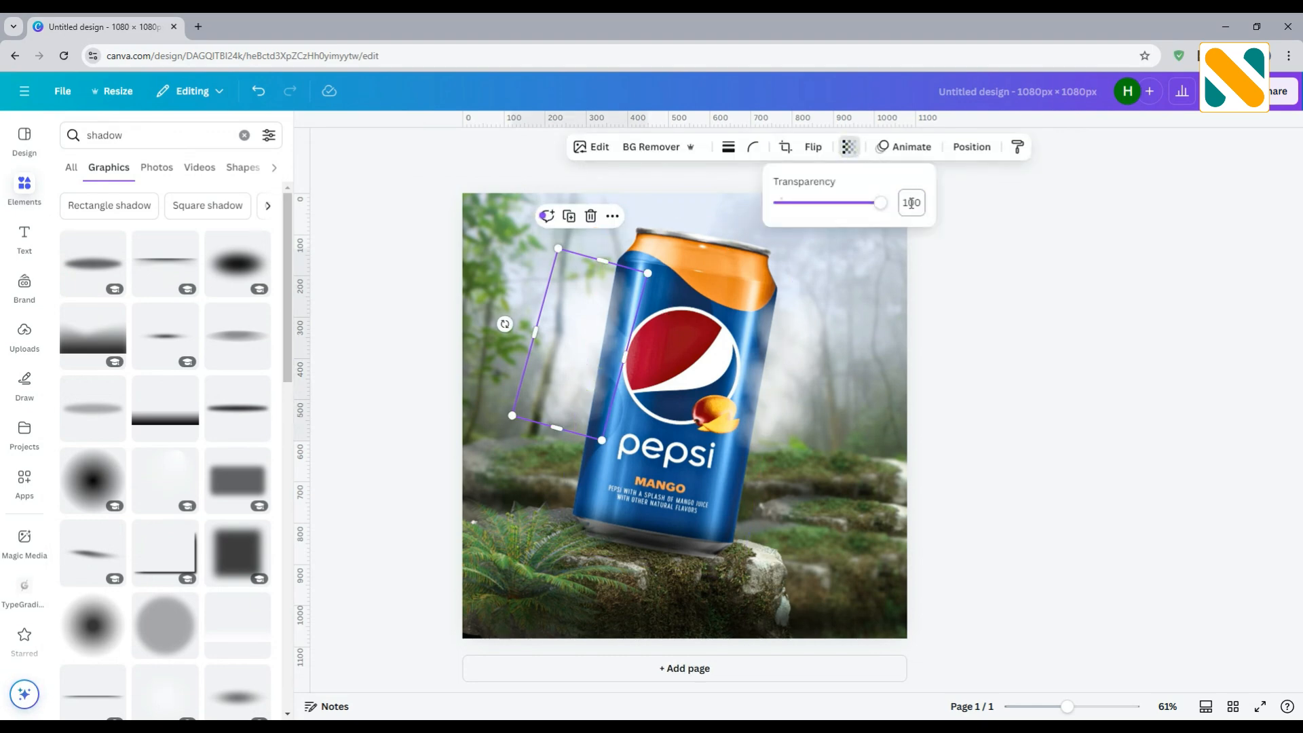
click(794, 389)
click(849, 147)
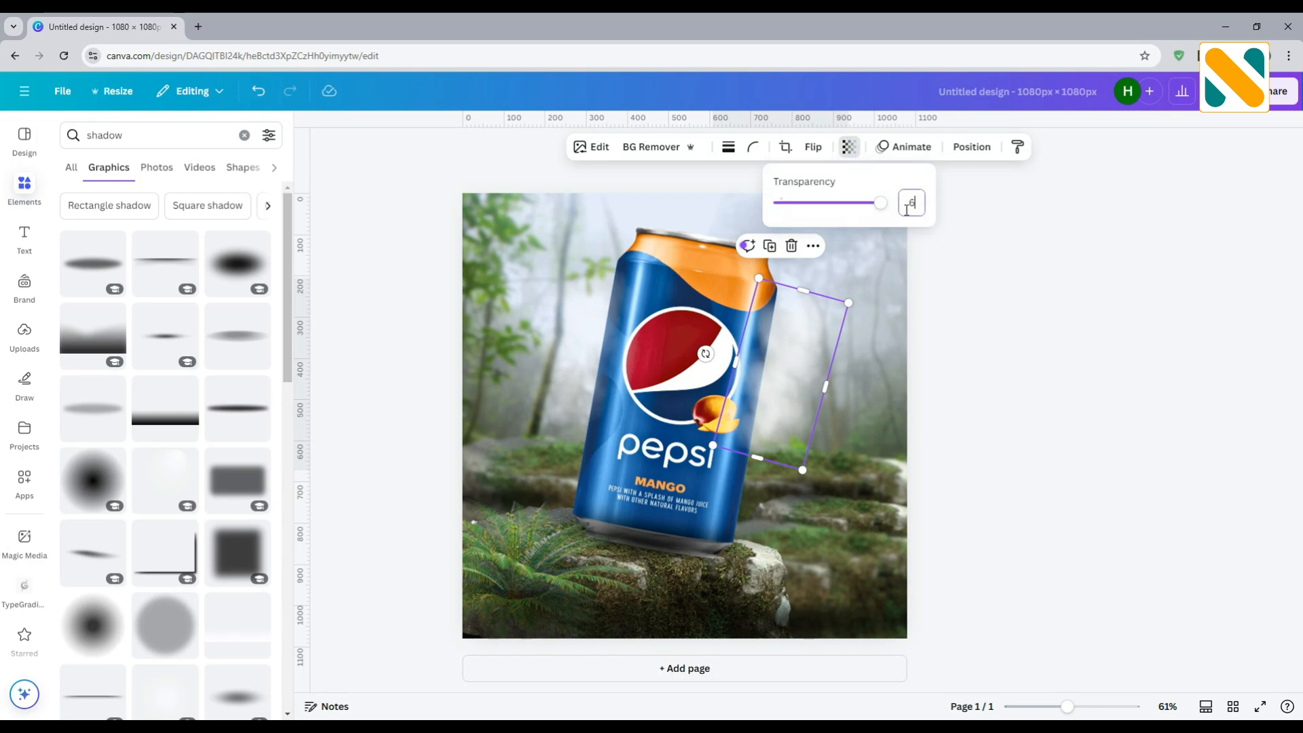
click(995, 295)
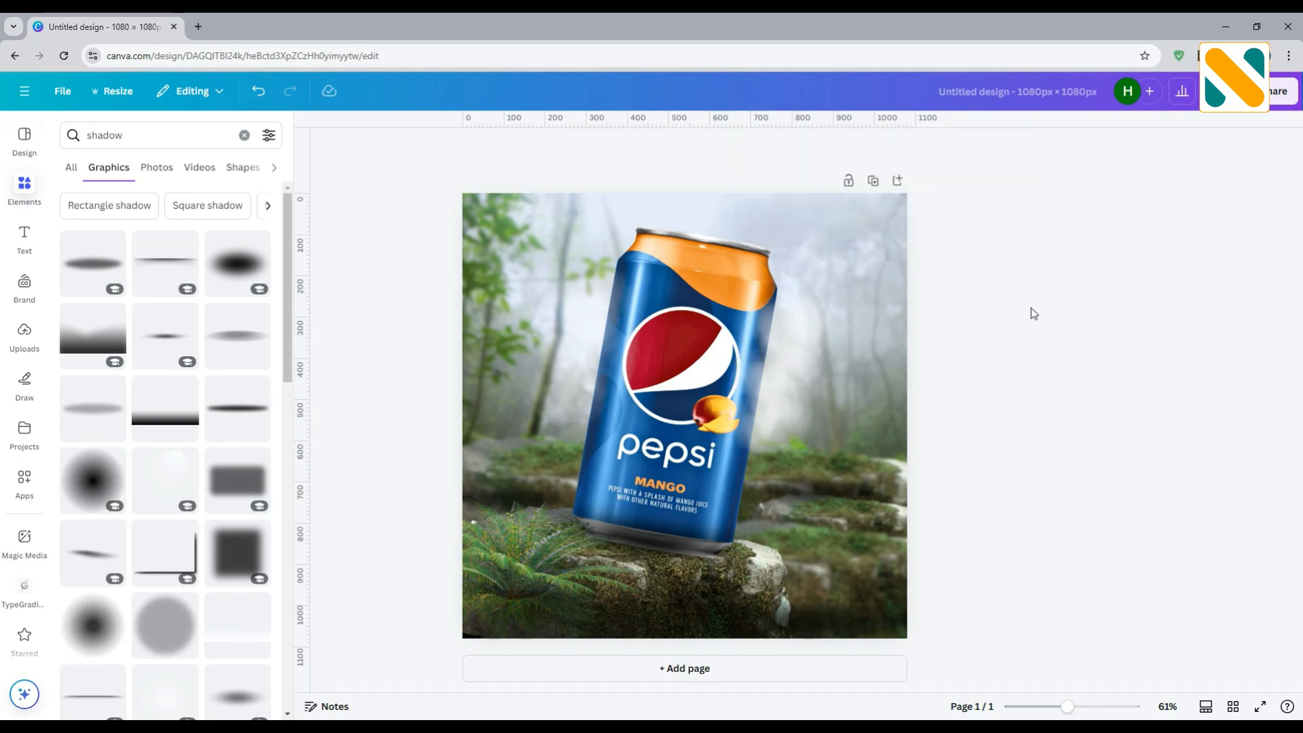
- Nudge the tilted shadow under the can slightly down and place a soft oval shadow over the rock below the can
click(637, 542)
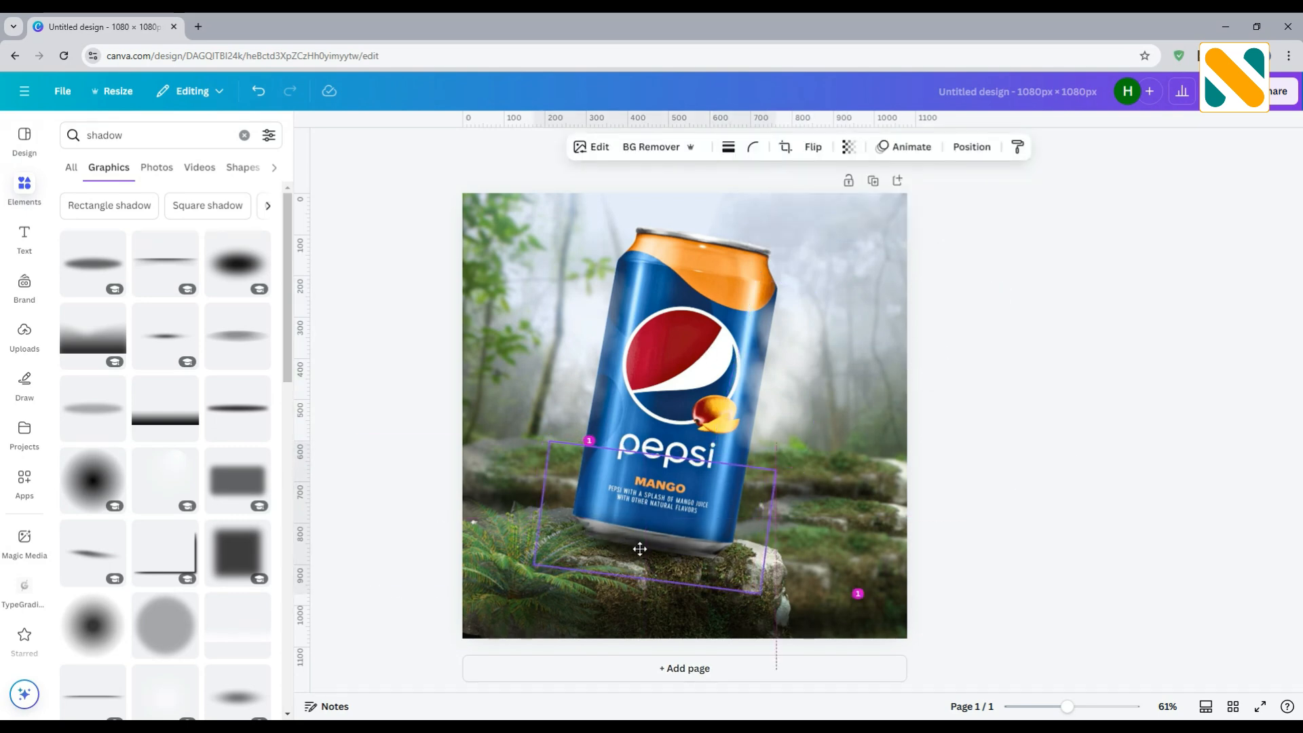
click(1048, 495)
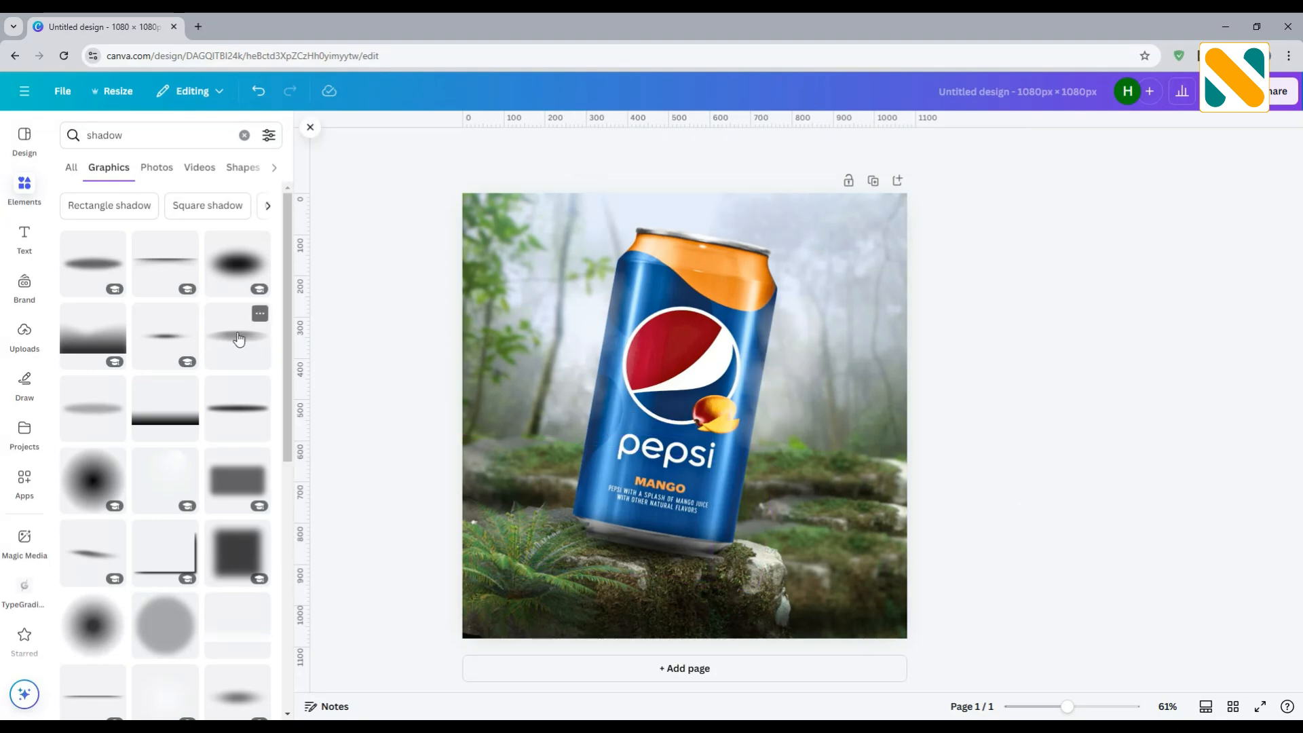
scroll(224, 351, down, 5)
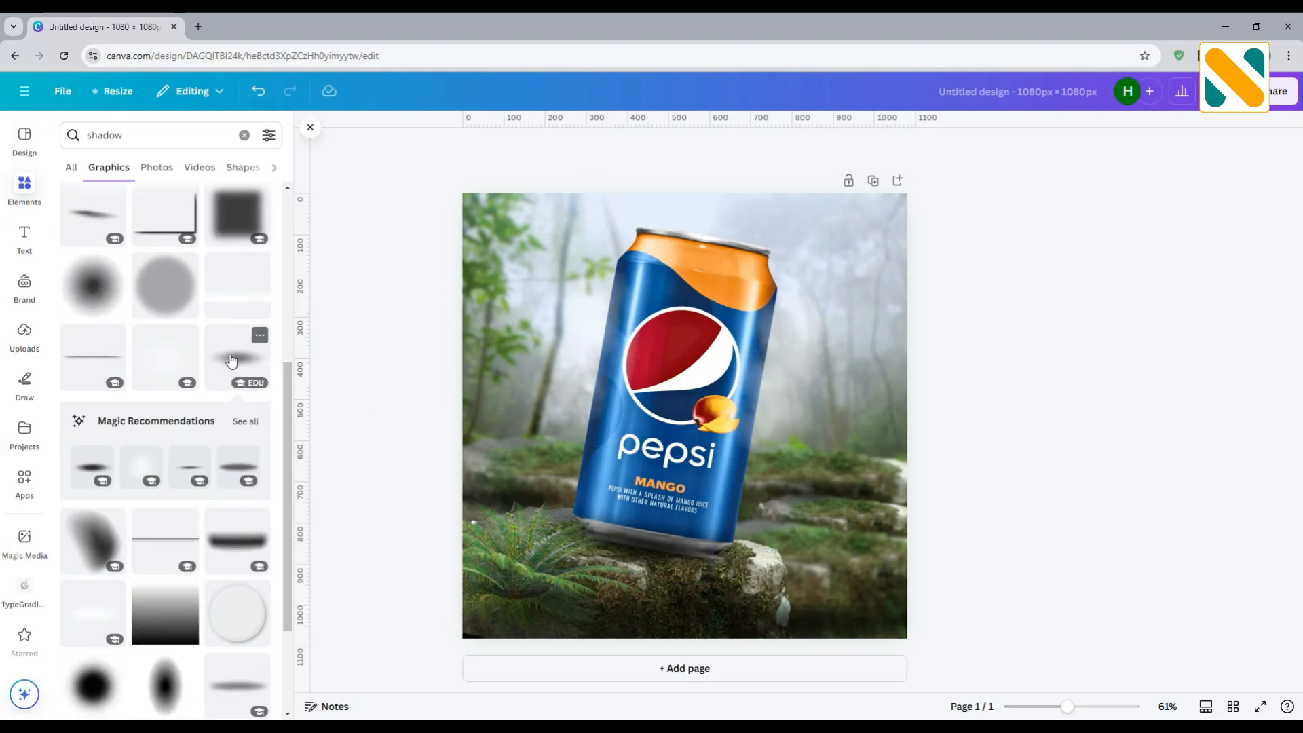
click(232, 359)
drag(717, 429, 694, 576)
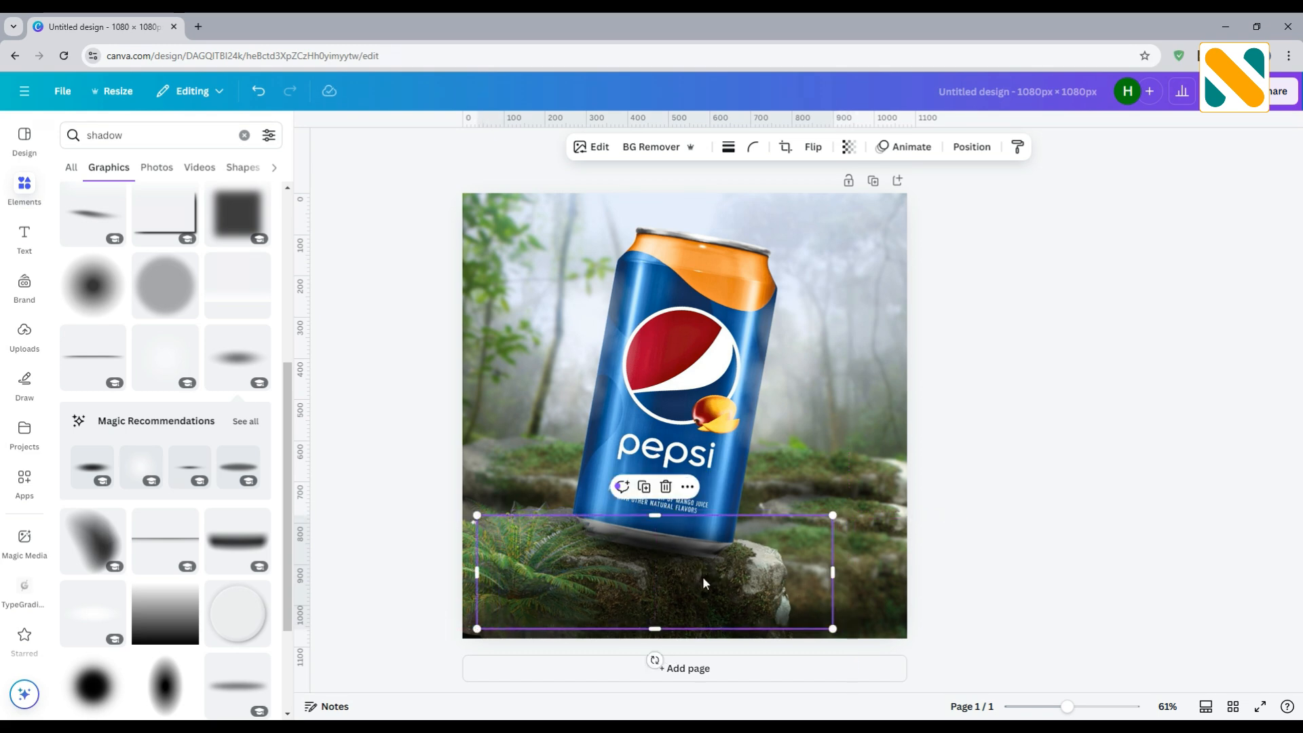
click(1057, 479)
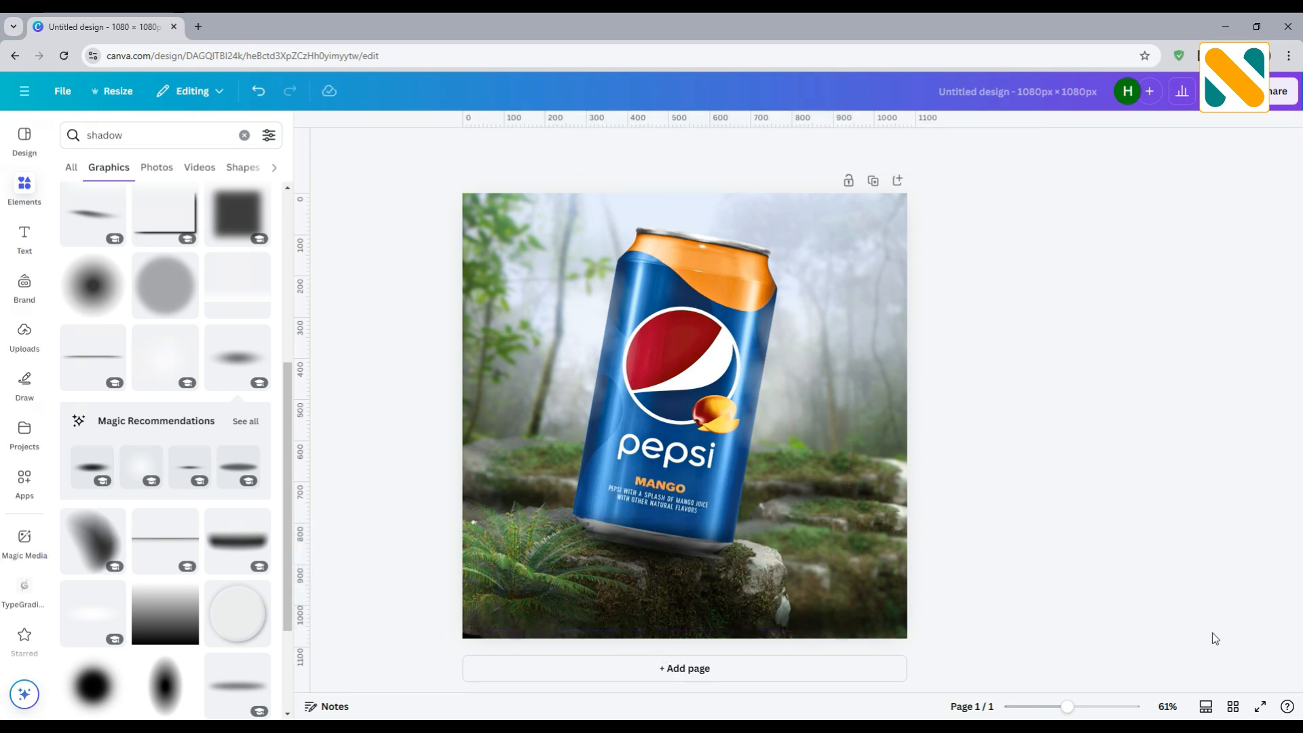
- Show the finished composite in full screen
click(1260, 706)
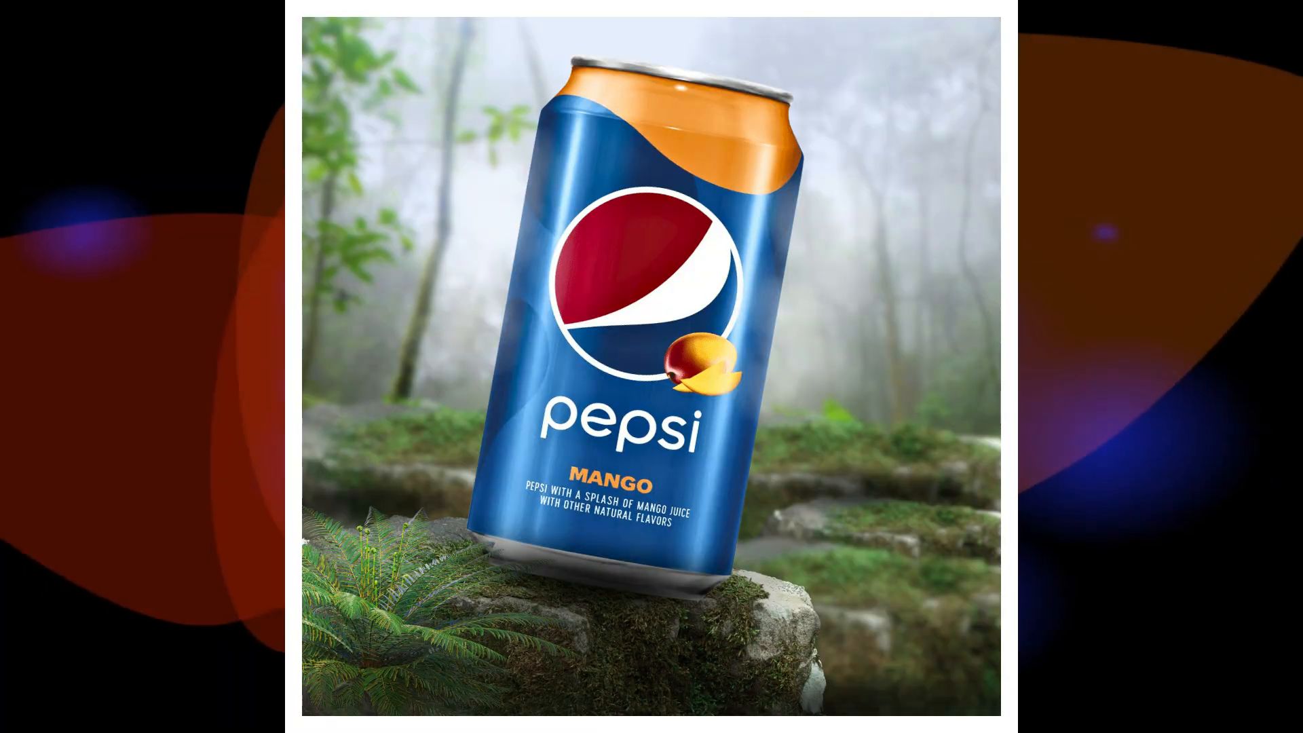